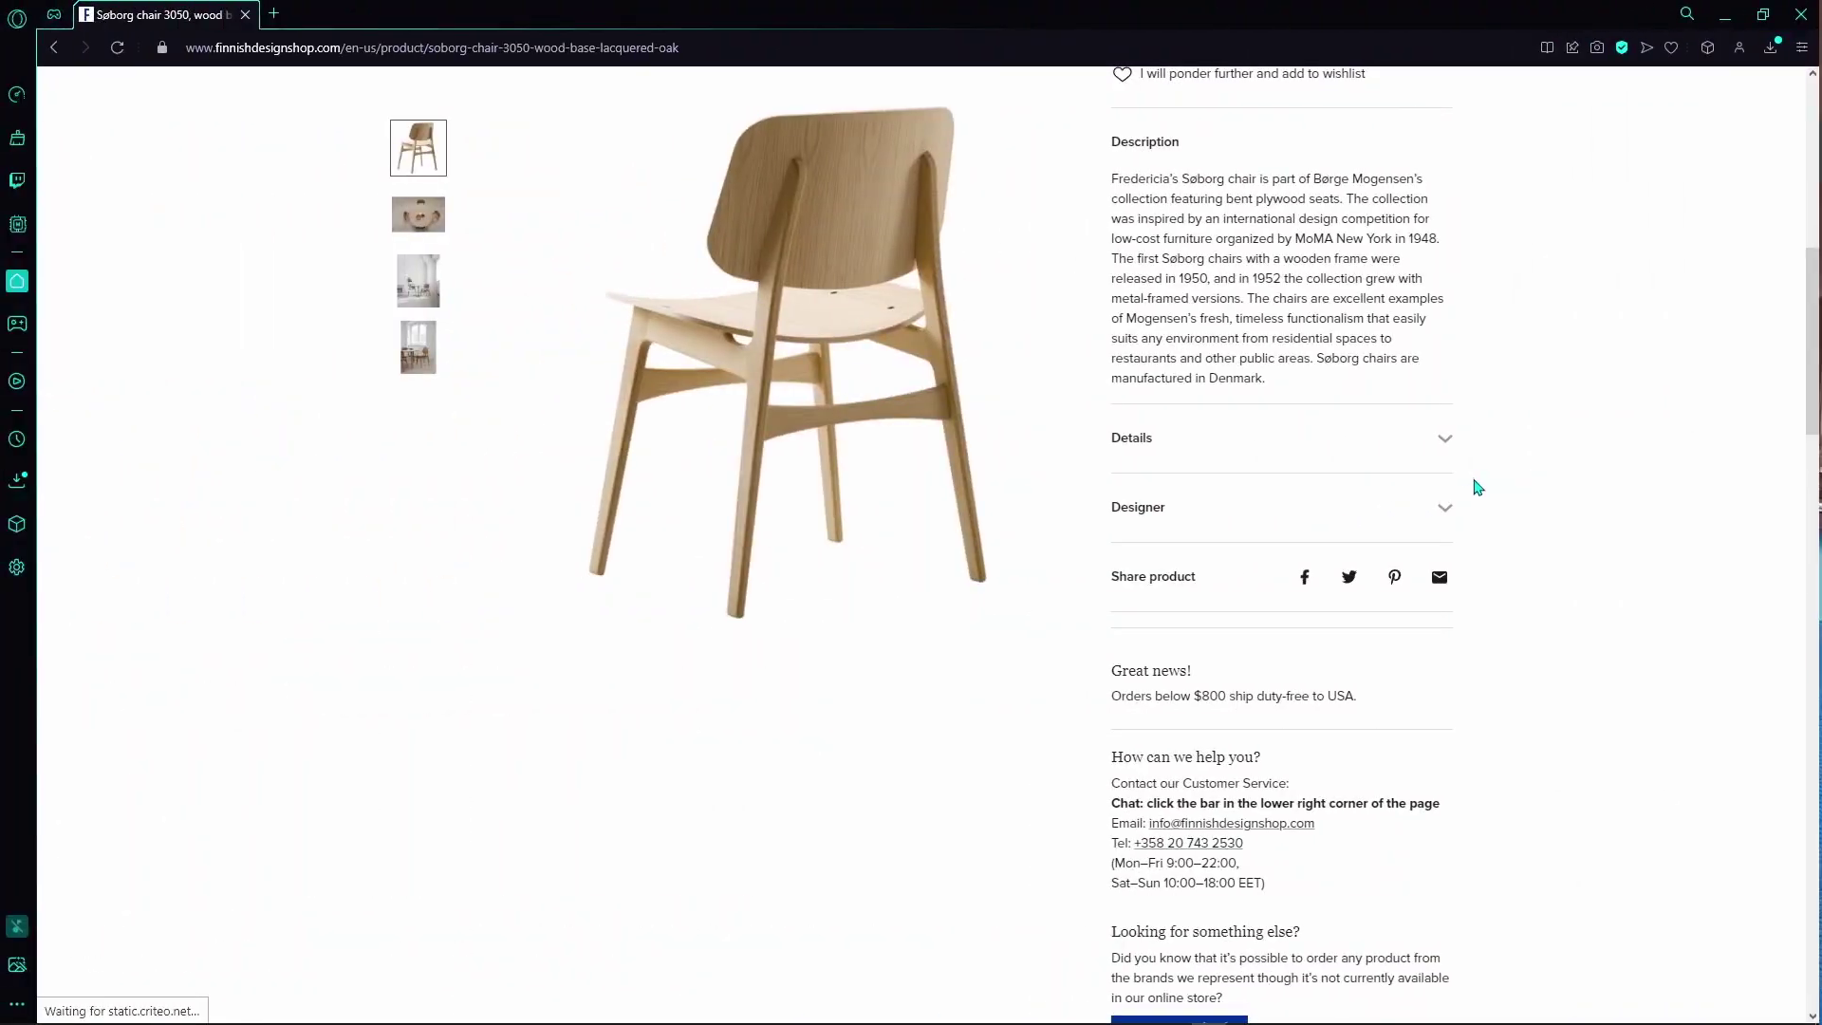
Step: Highlight the Søborg chair's width, depth, height and seat height rows in the Details section
{"action": "left_click_drag", "start_coordinate": [1118, 520], "coordinate": [1104, 652]}
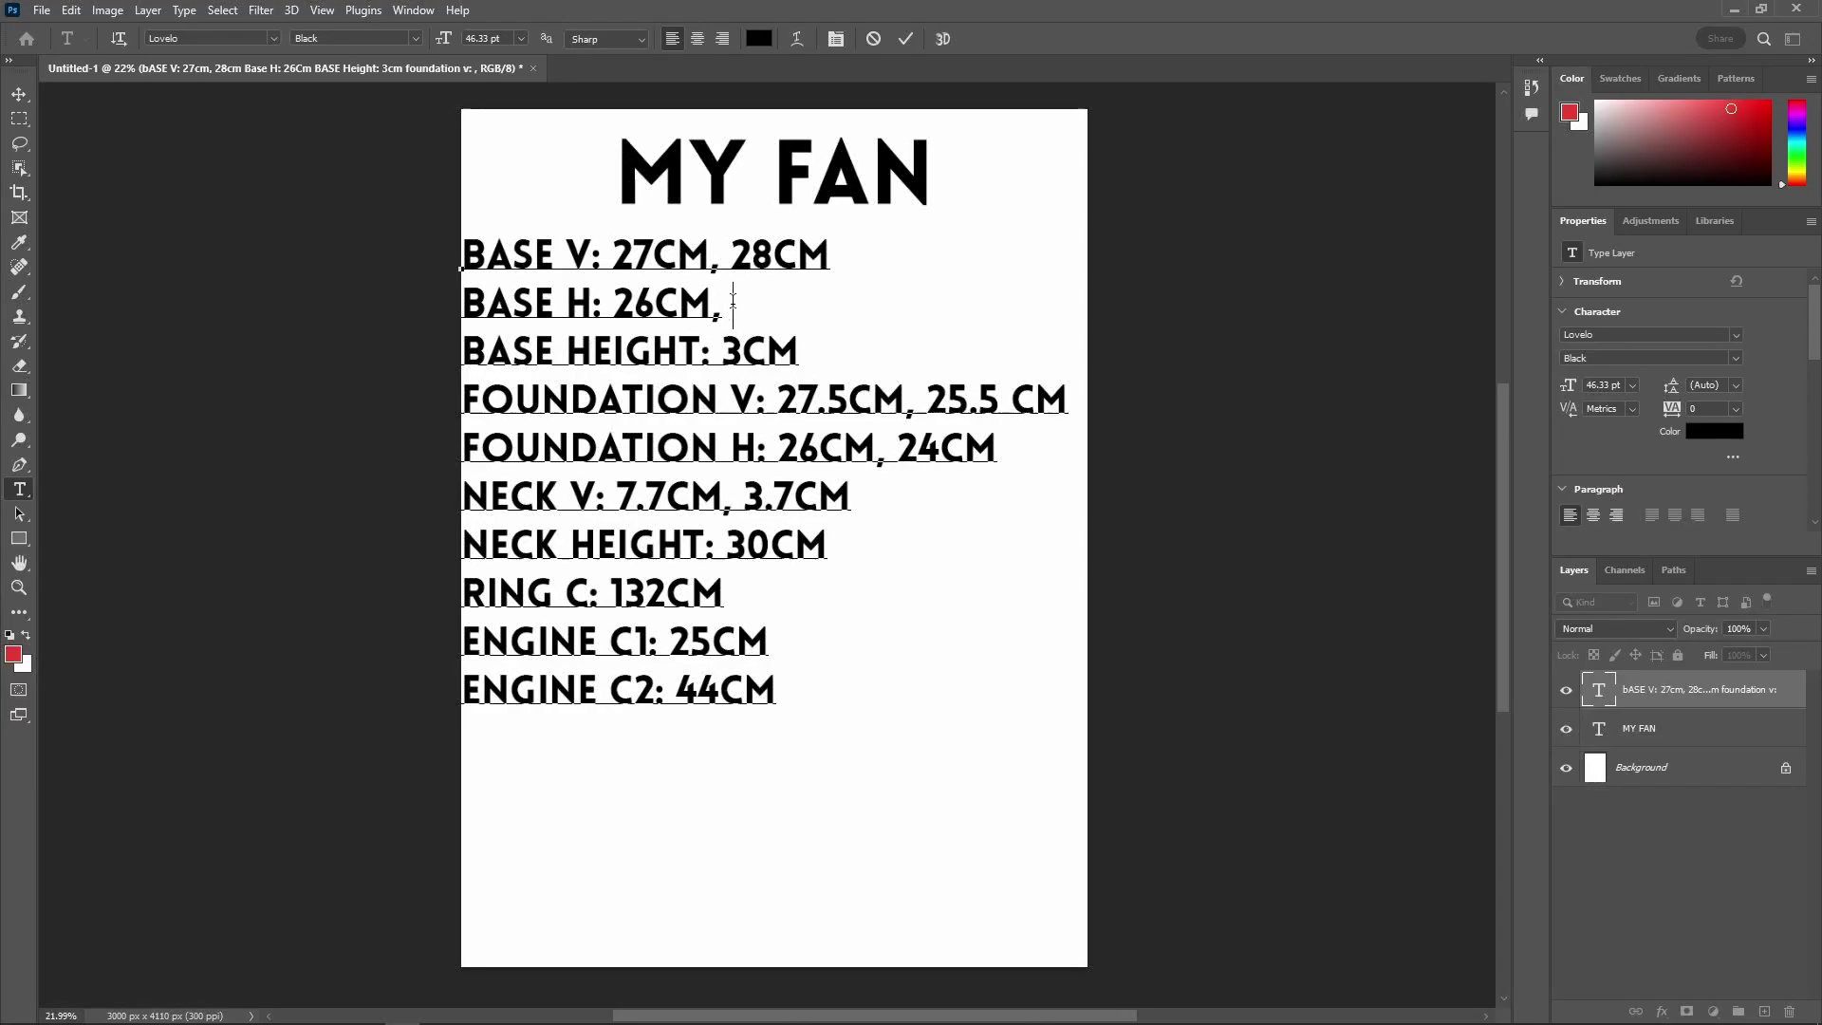
Step: Type 'C' to extend the BASE H measurement line on the MY FAN sheet
{"action": "type", "text": "C"}
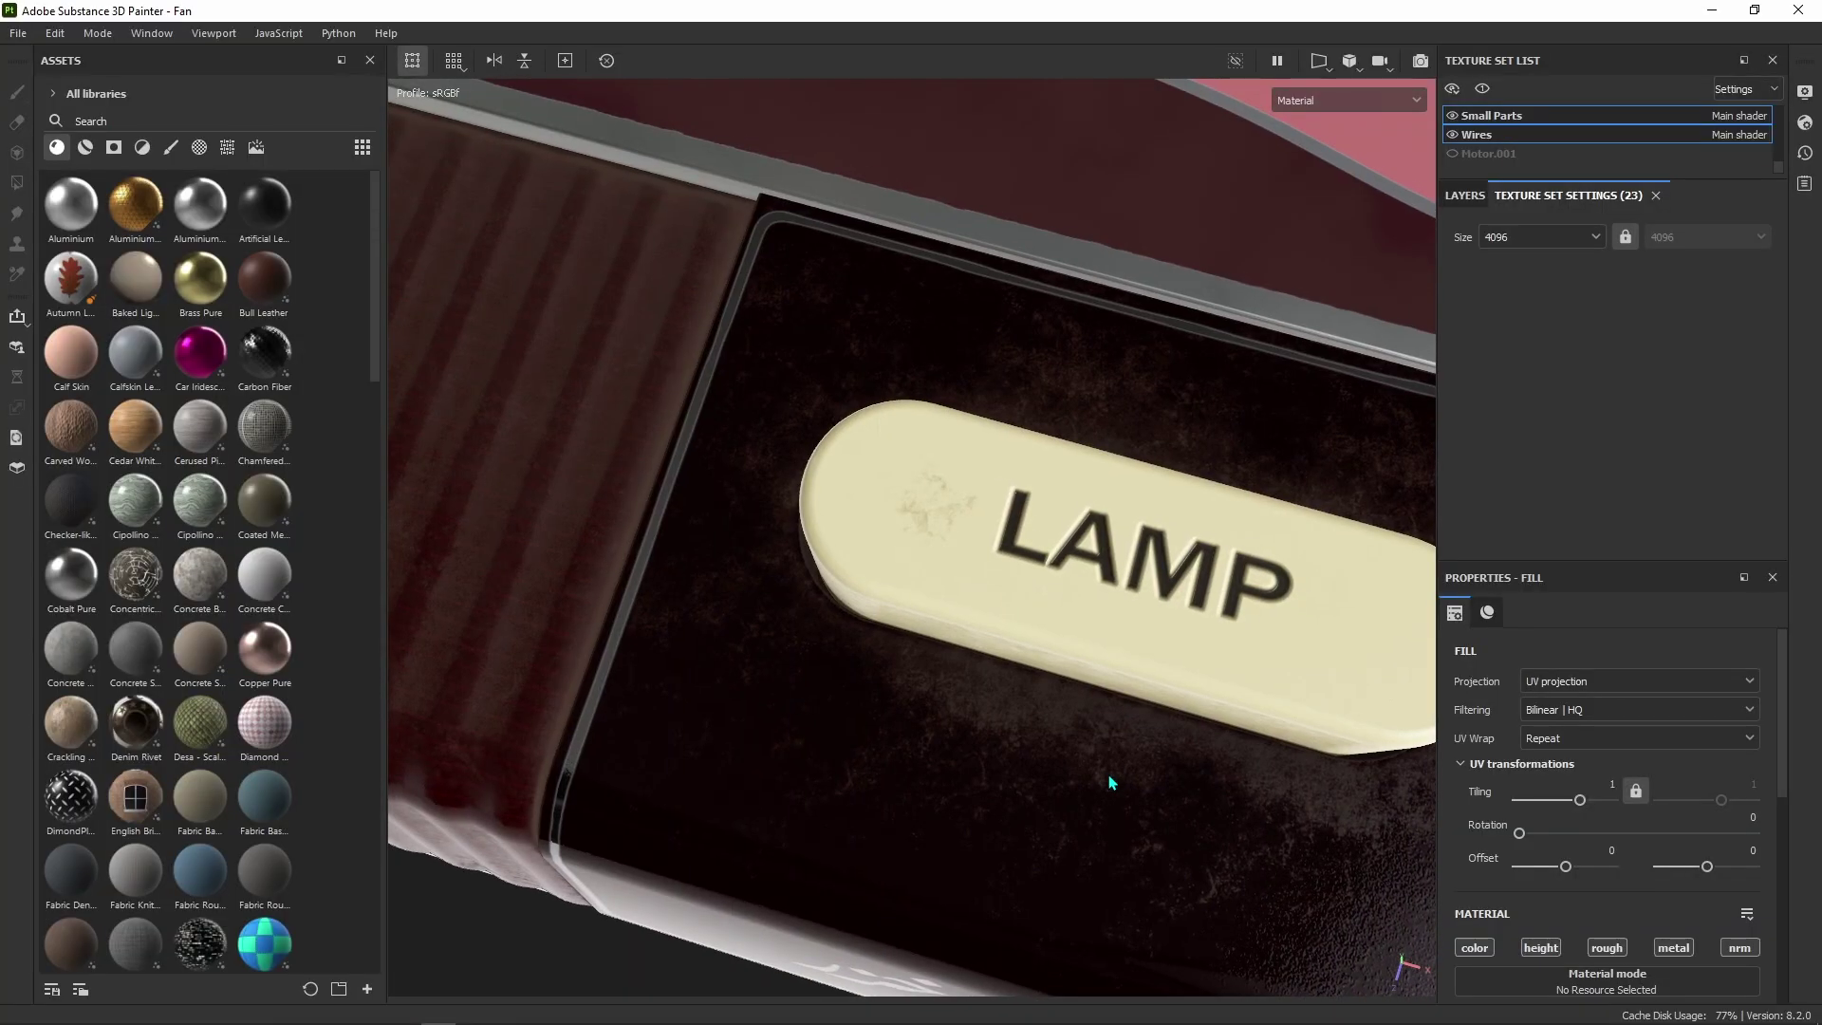
Step: Orbit and zoom around the textured fan to inspect the scratched base, pillar, head joint and motor housing
{"action": "scroll", "coordinate": [1096, 750], "scroll_direction": "up", "scroll_amount": 3}
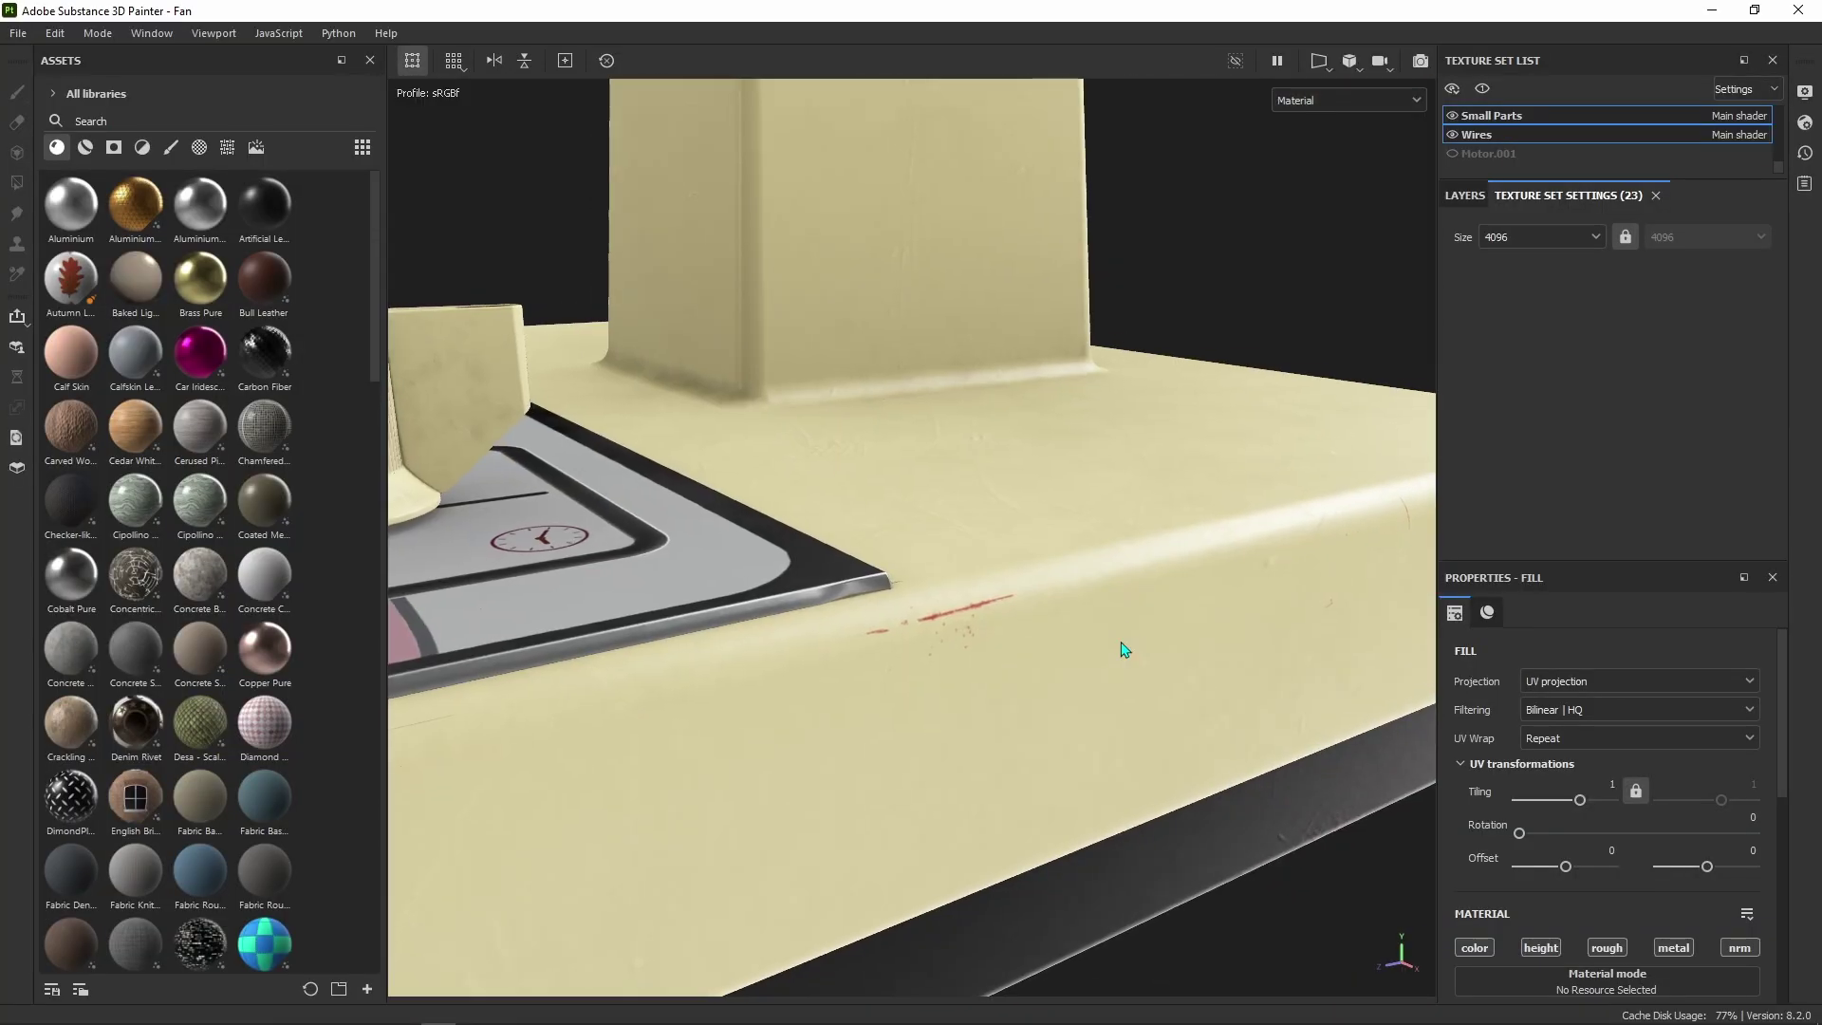
{"action": "left_click_drag", "start_coordinate": [1127, 652], "coordinate": [1090, 623], "text": "alt"}
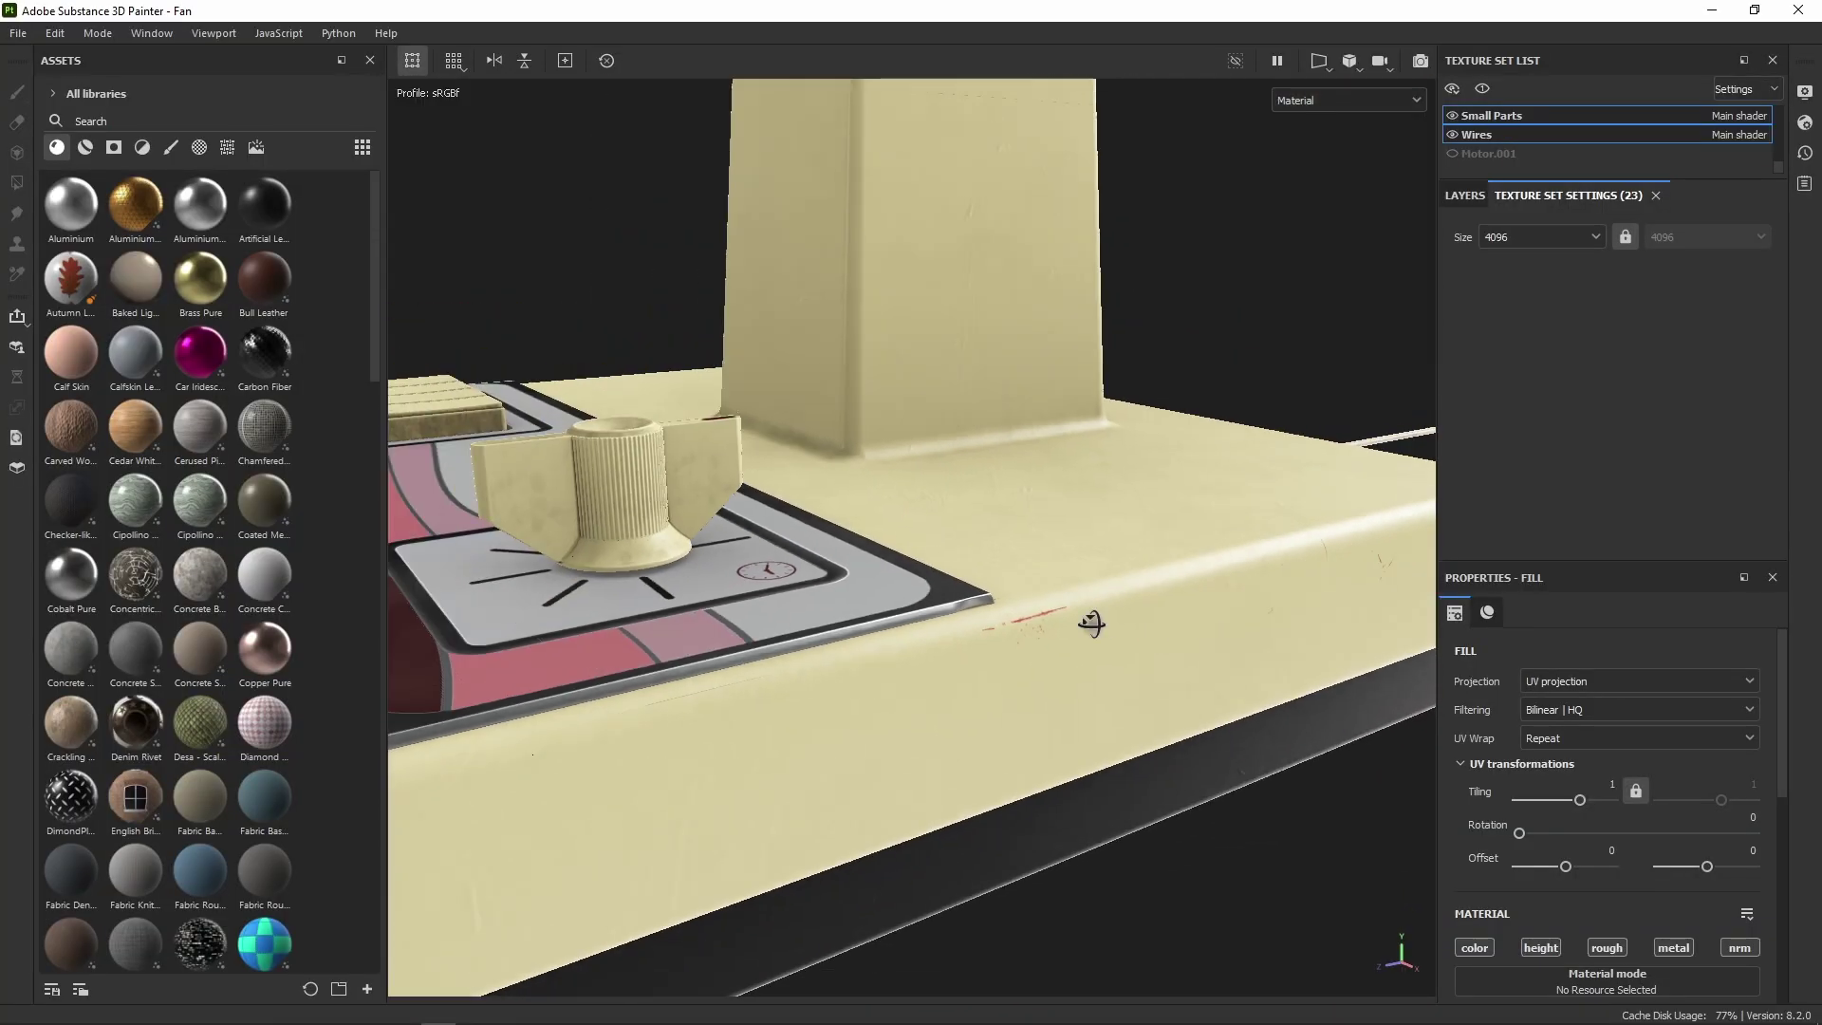
{"action": "scroll", "coordinate": [1090, 623], "scroll_direction": "up", "scroll_amount": 3}
{"action": "left_click_drag", "start_coordinate": [875, 617], "coordinate": [1200, 725], "text": "alt"}
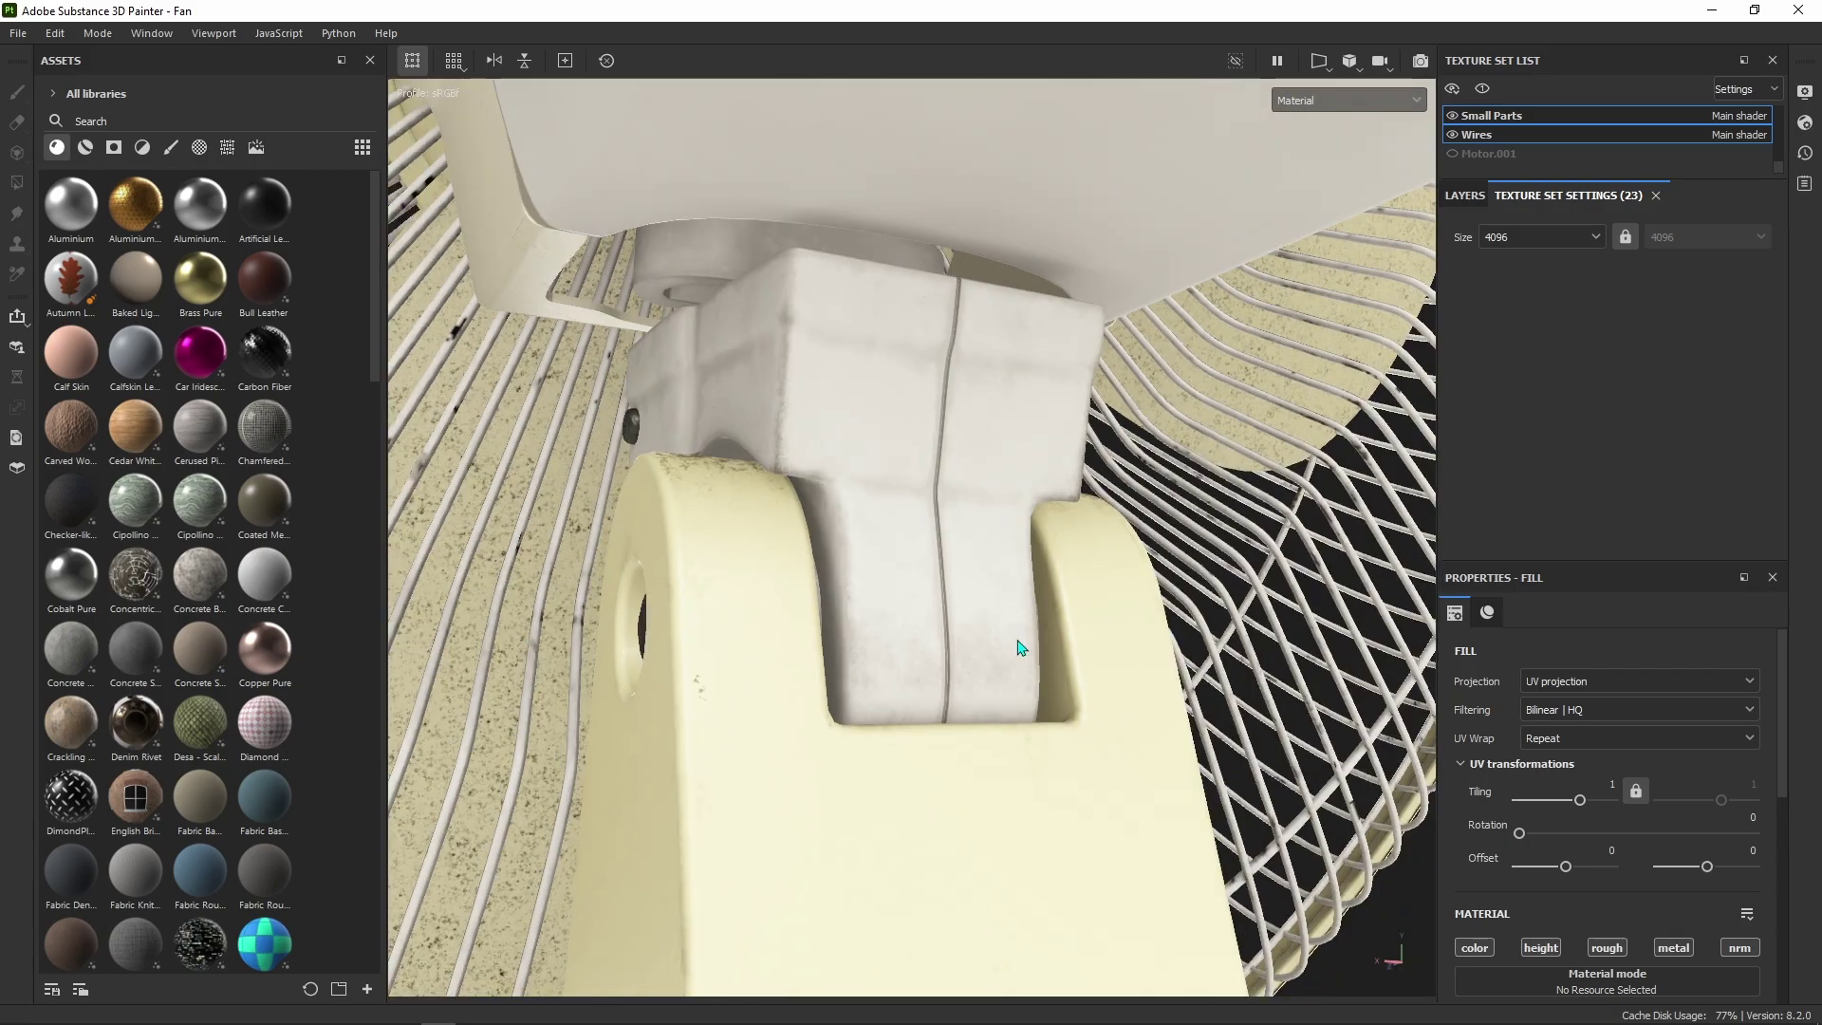
{"action": "left_click_drag", "start_coordinate": [1016, 639], "coordinate": [989, 635], "text": "alt"}
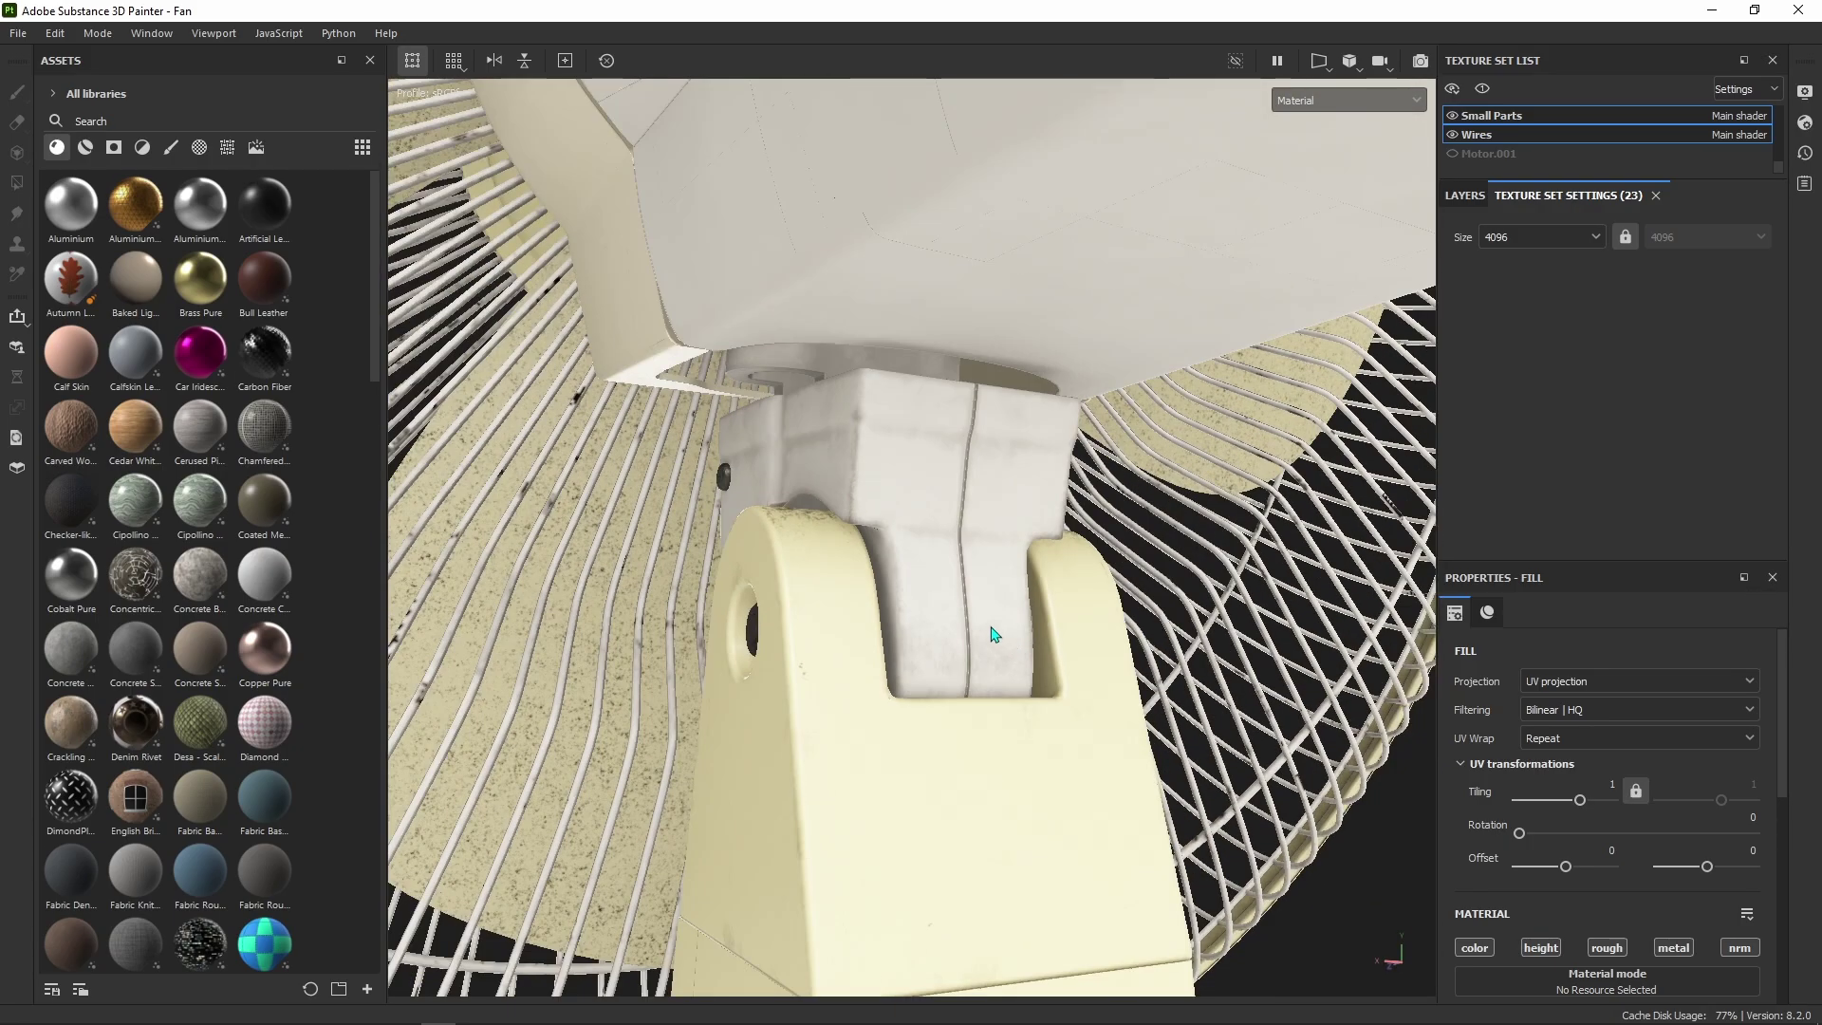
{"action": "scroll", "coordinate": [1098, 612], "scroll_direction": "up", "scroll_amount": 3}
{"action": "left_click_drag", "start_coordinate": [1099, 612], "coordinate": [1066, 651], "text": "alt"}
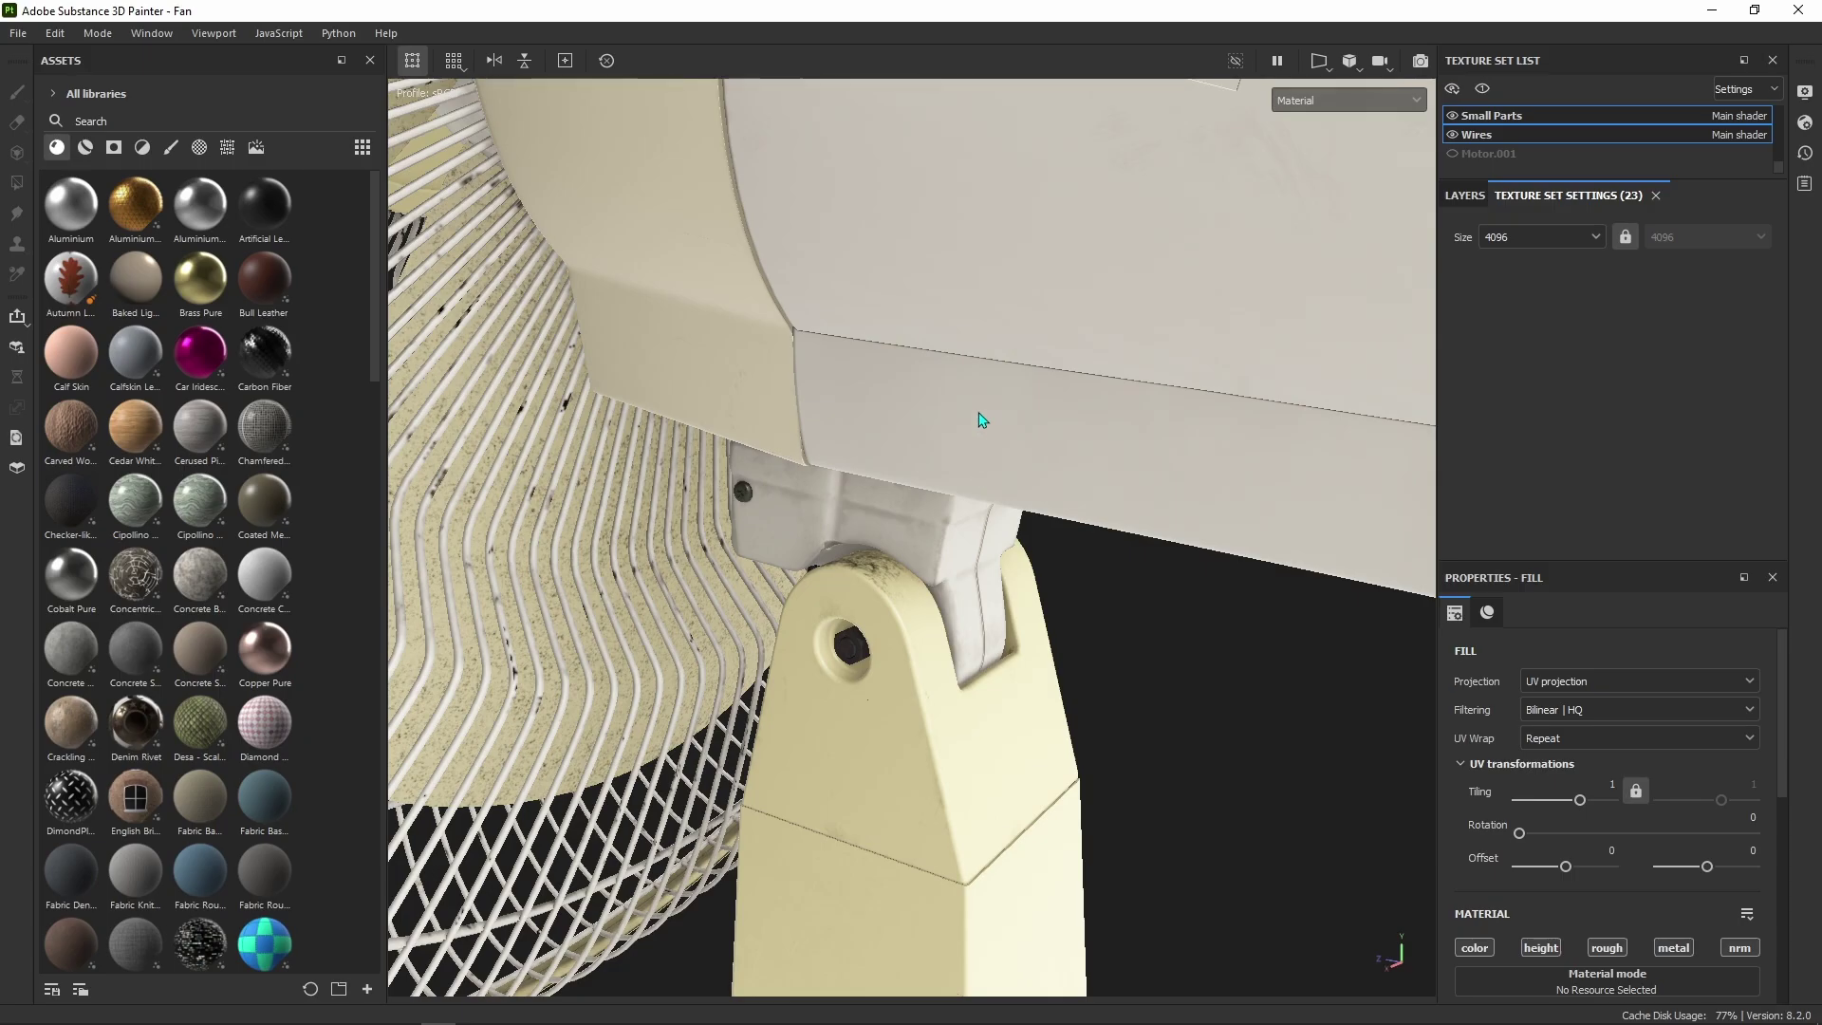
{"action": "scroll", "coordinate": [981, 411], "scroll_direction": "up", "scroll_amount": 3}
{"action": "middle_click_drag", "start_coordinate": [981, 411], "coordinate": [1016, 538], "text": "alt"}
{"action": "left_click_drag", "start_coordinate": [1016, 539], "coordinate": [977, 732], "text": "alt"}
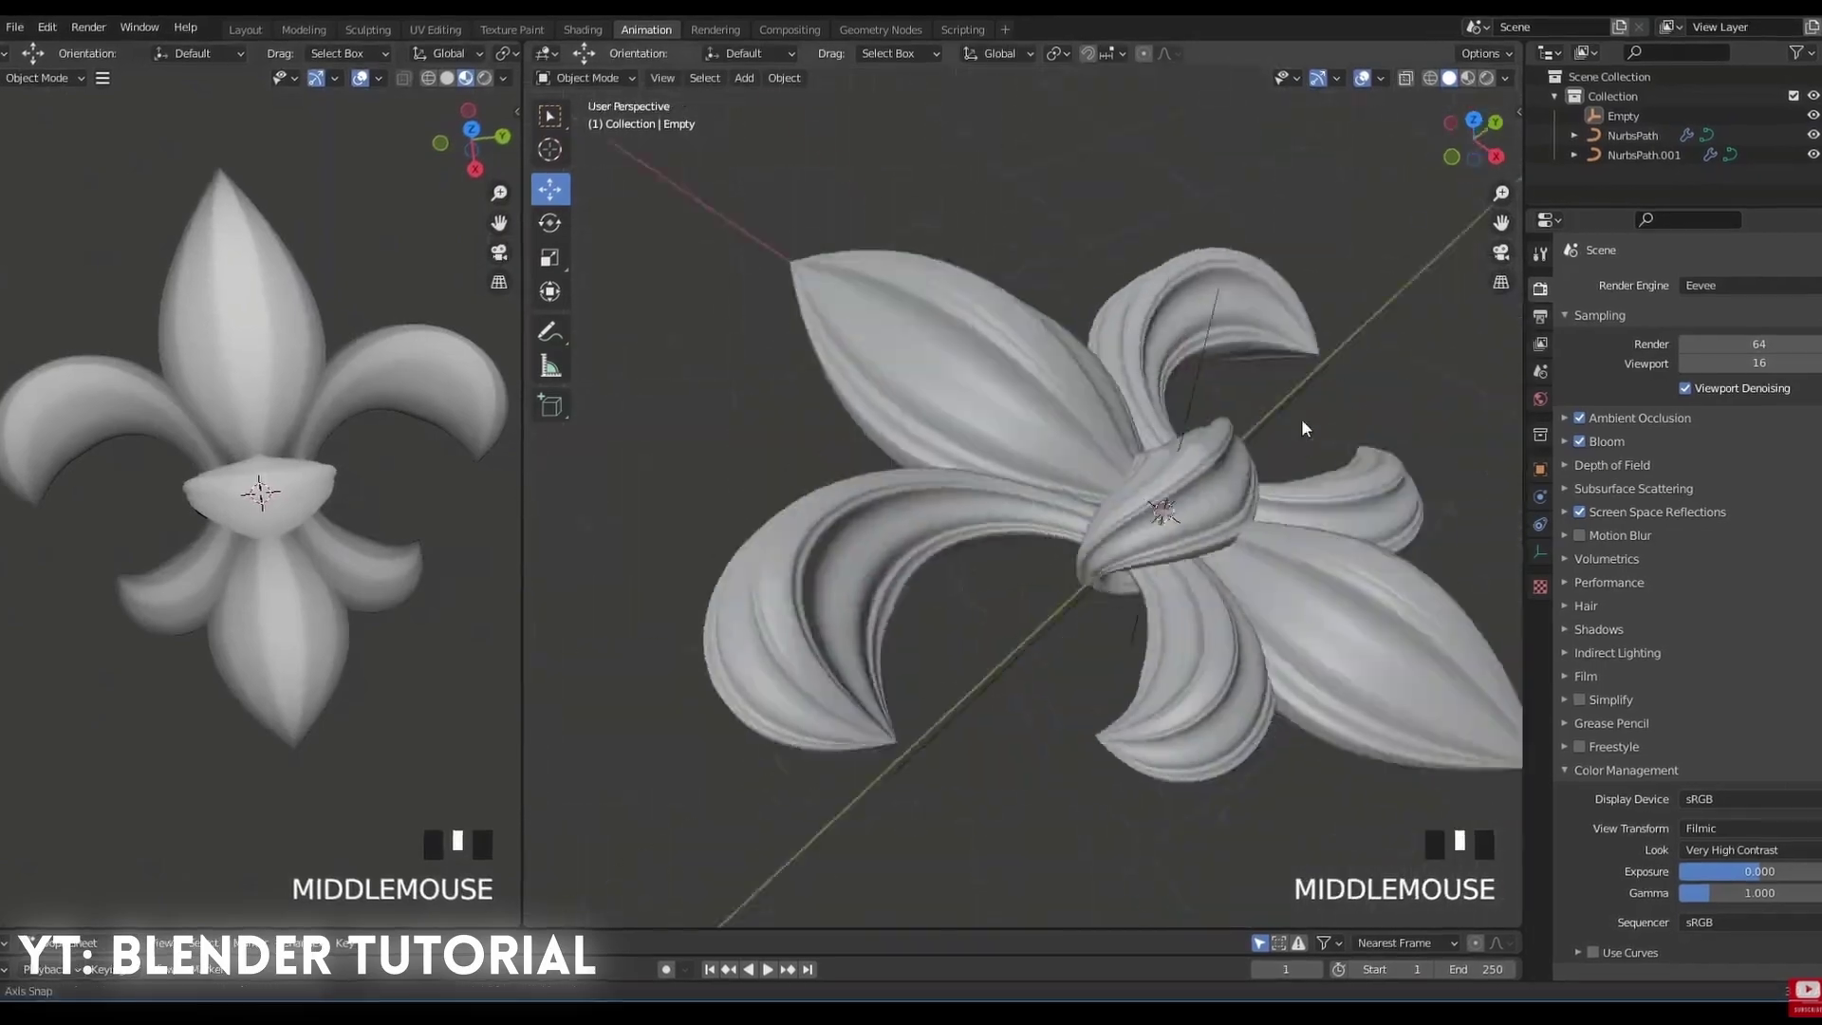
Step: Add a new camera to the height-map maker scene
{"action": "left_click", "coordinate": [1098, 406]}
{"action": "middle_click_drag", "start_coordinate": [1301, 419], "coordinate": [1102, 513]}
{"action": "double_click", "coordinate": [1098, 406]}
{"action": "key", "text": "shift+a"}
{"action": "left_click", "coordinate": [1101, 514]}
{"action": "scroll", "coordinate": [1101, 514], "scroll_direction": "down", "scroll_amount": 2}
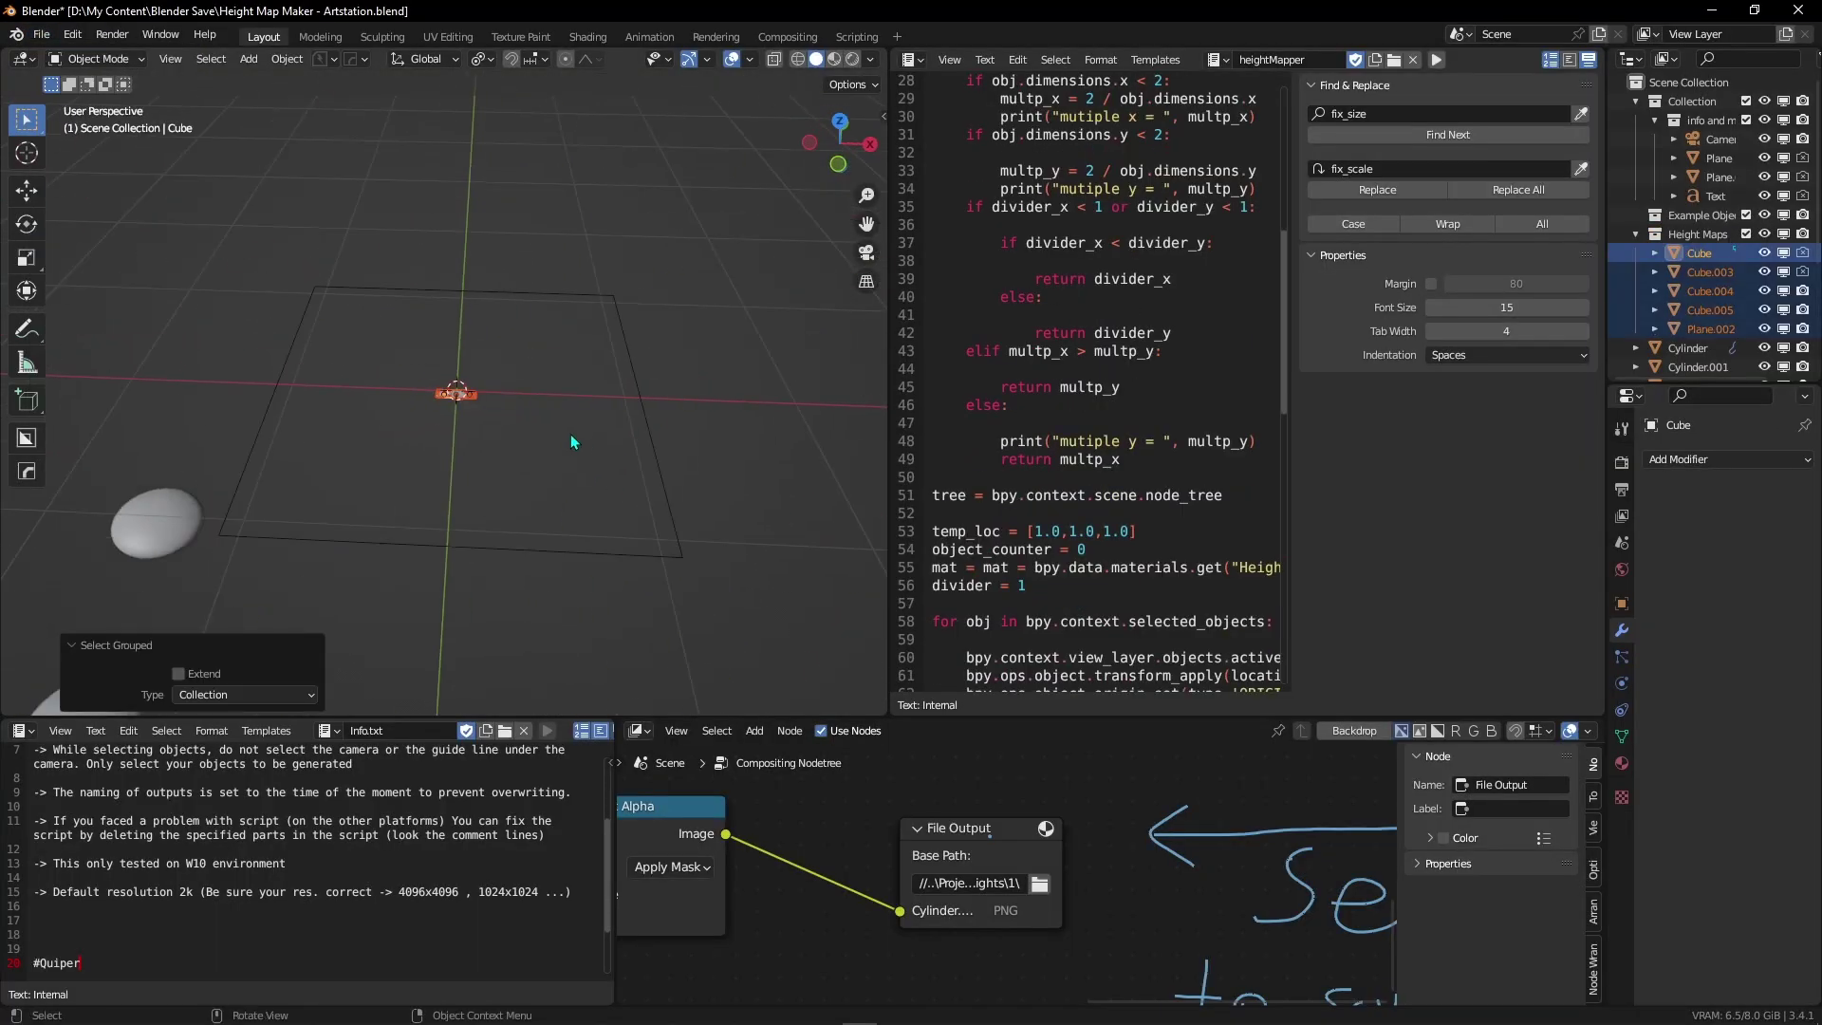
Step: Move the large tray object along the X axis into position
{"action": "key", "text": "g"}
{"action": "key", "text": "x"}
{"action": "left_click", "coordinate": [479, 373]}
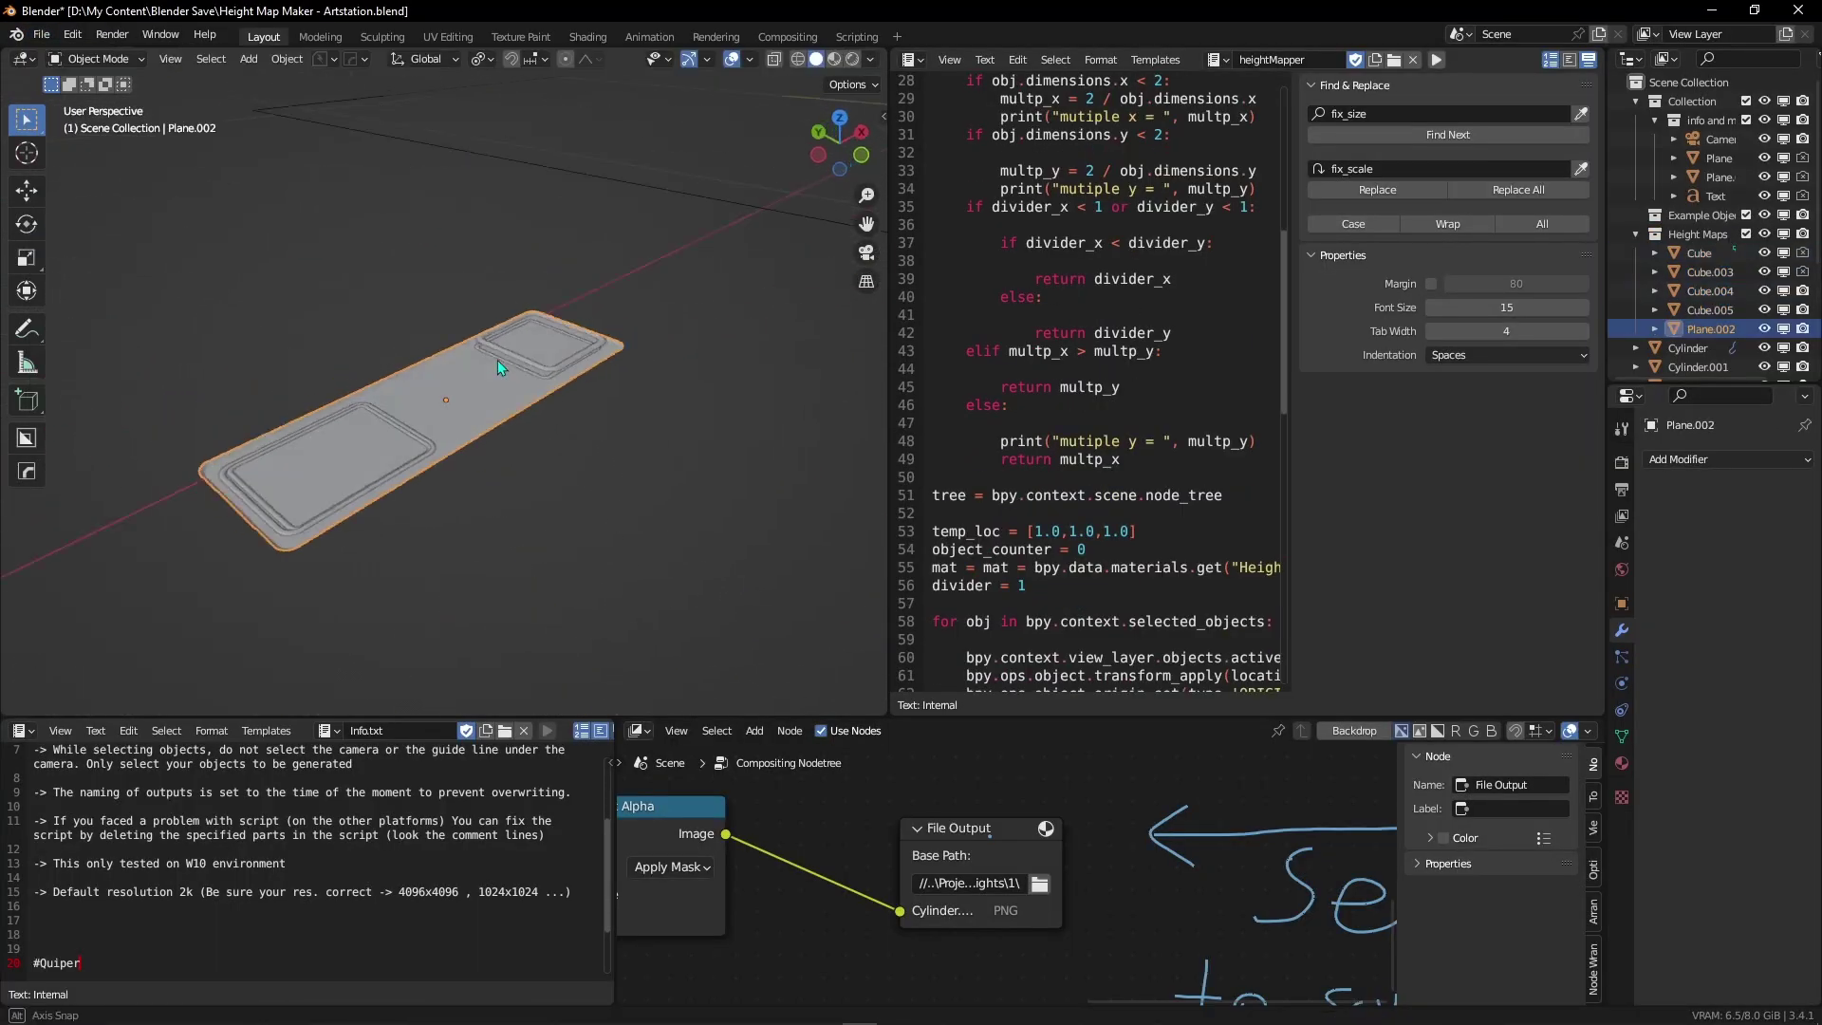
{"action": "middle_click_drag", "start_coordinate": [503, 375], "coordinate": [530, 368]}
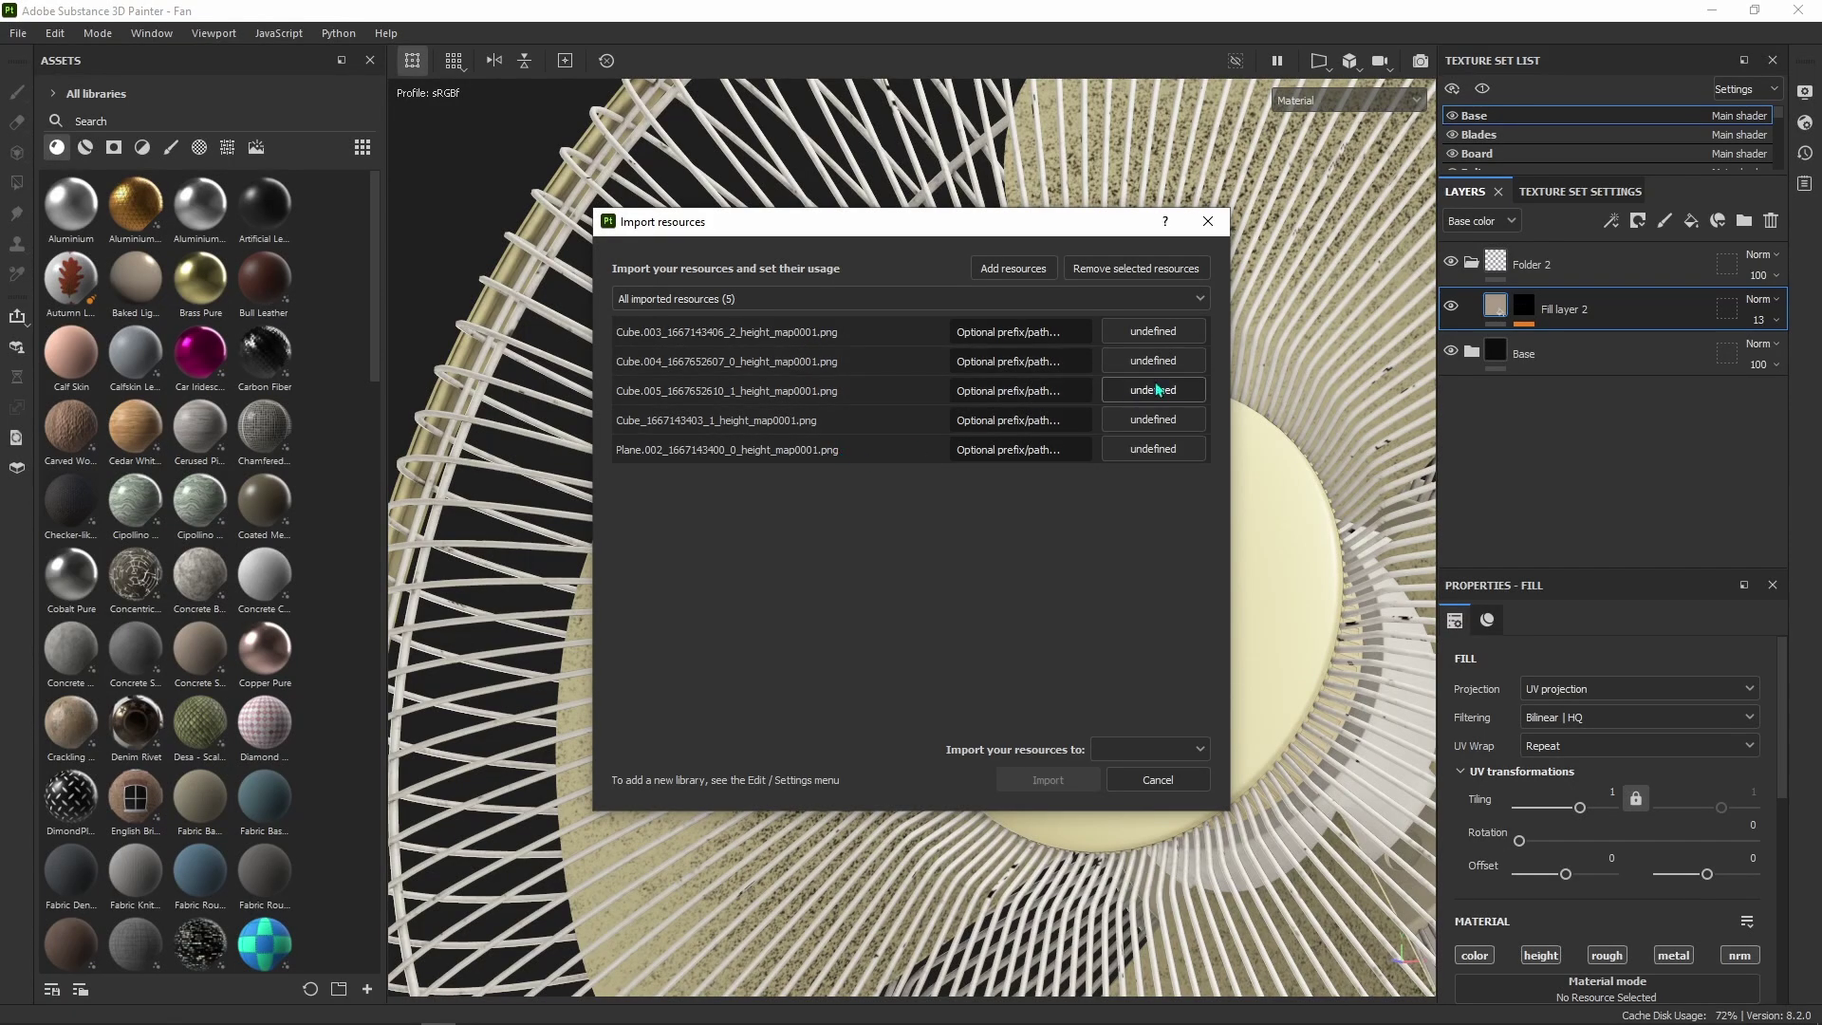
Step: Import the five height-map images as alphas and paint a Square Round Border stroke on the head
{"action": "left_click", "coordinate": [1211, 339]}
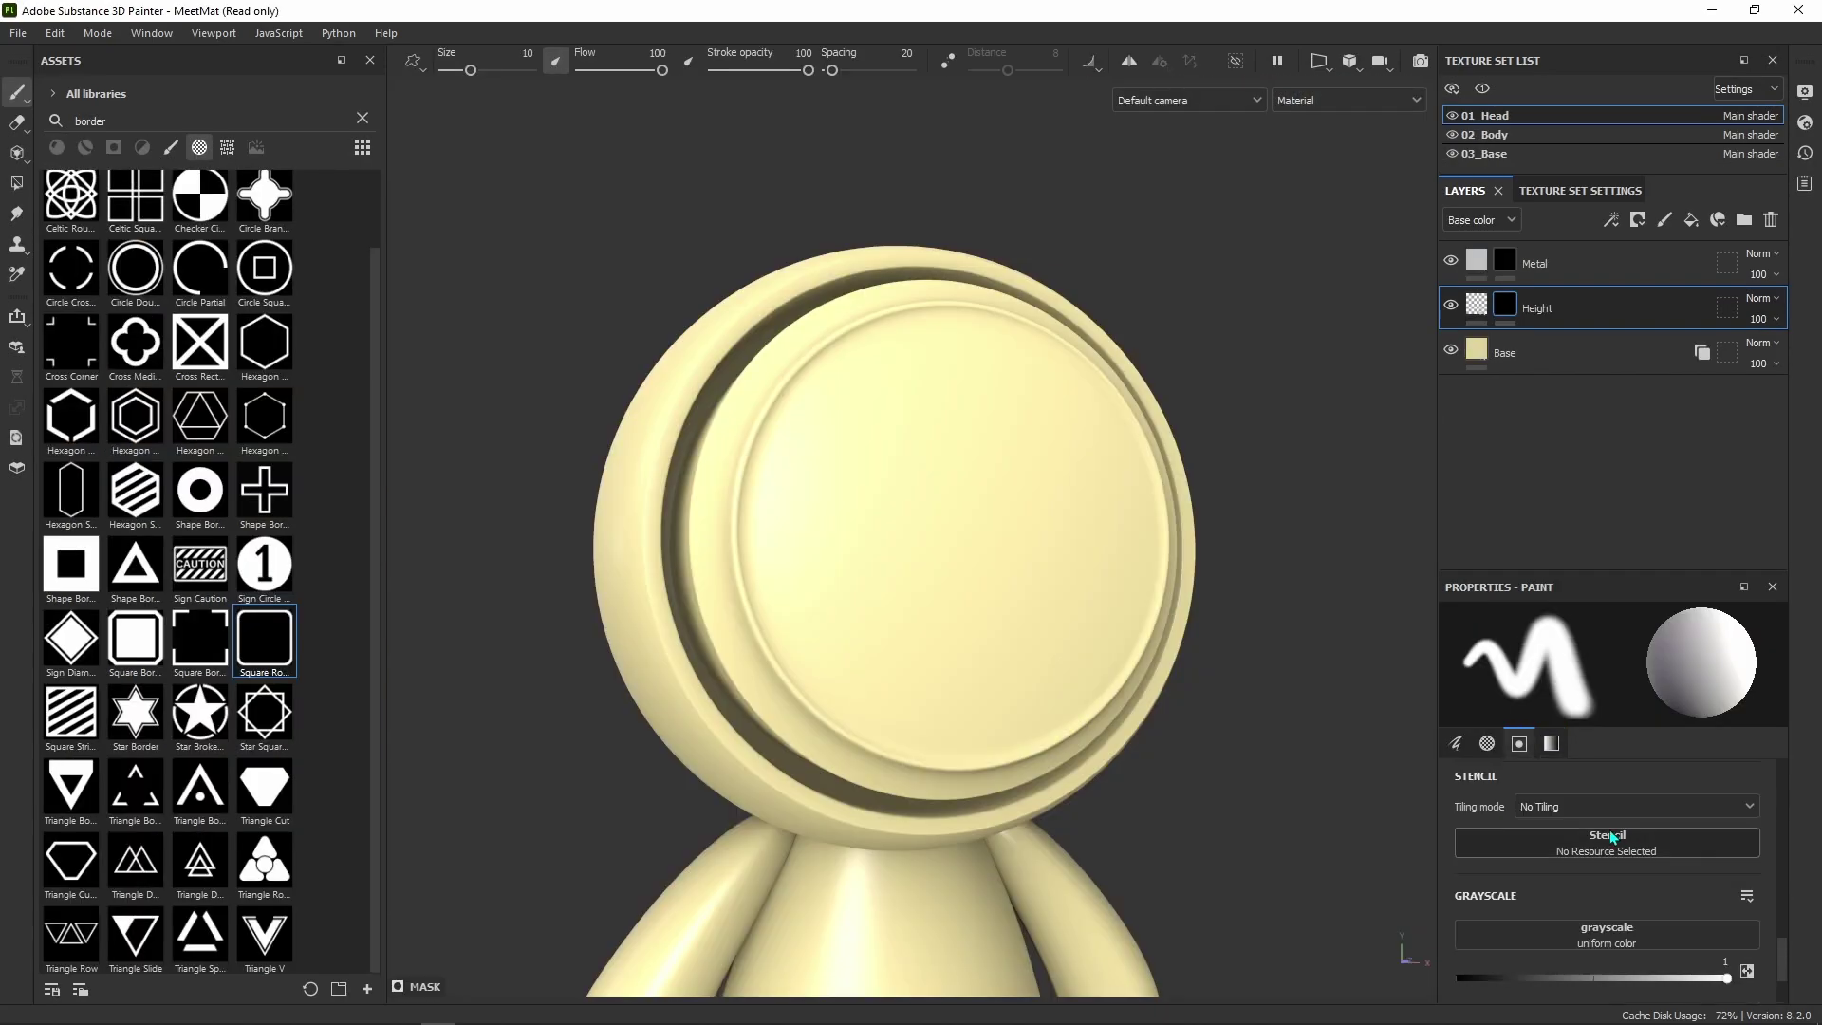
{"action": "left_click_drag", "start_coordinate": [1576, 843], "coordinate": [1576, 843]}
{"action": "mouse_move", "coordinate": [1119, 639]}
{"action": "left_mouse_down", "text": "alt"}
{"action": "mouse_move", "coordinate": [1098, 671]}
{"action": "mouse_move", "coordinate": [777, 584]}
{"action": "left_mouse_up", "text": "alt"}
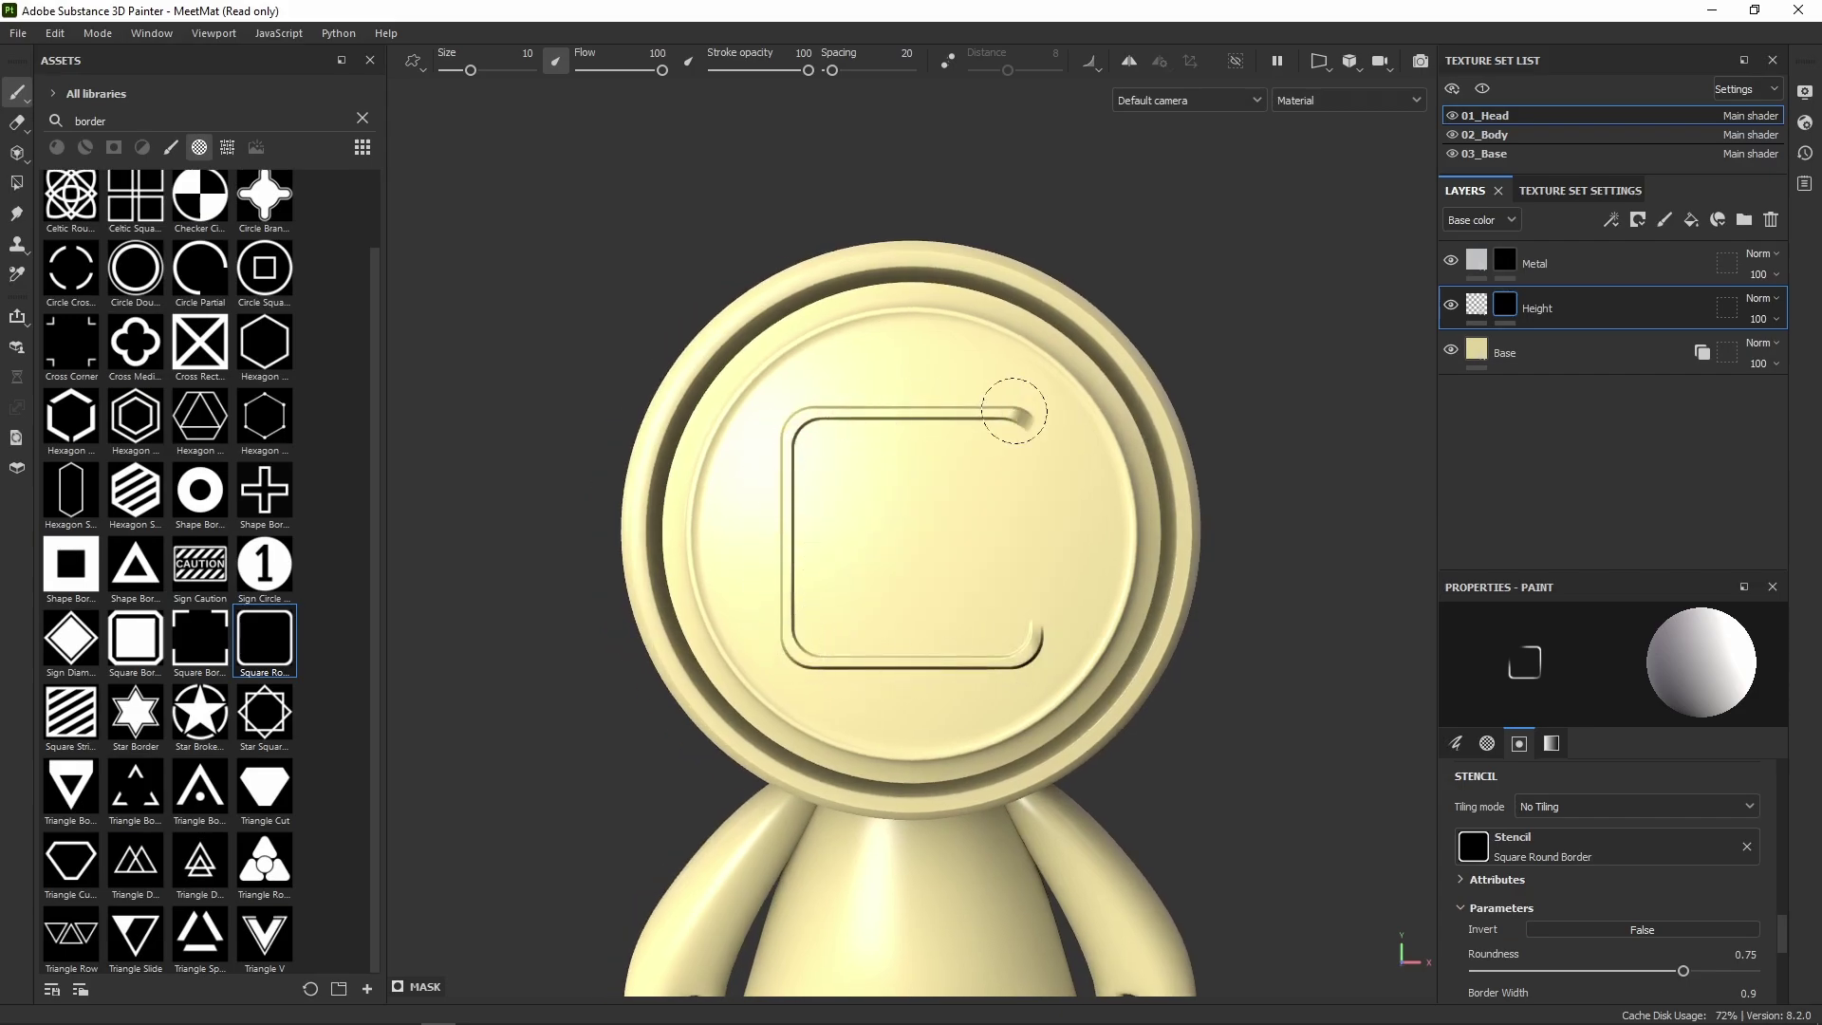
Step: Add an anchor point to the Height mask and use it as the Metal mask's fill grayscale
{"action": "left_click", "coordinate": [1505, 305]}
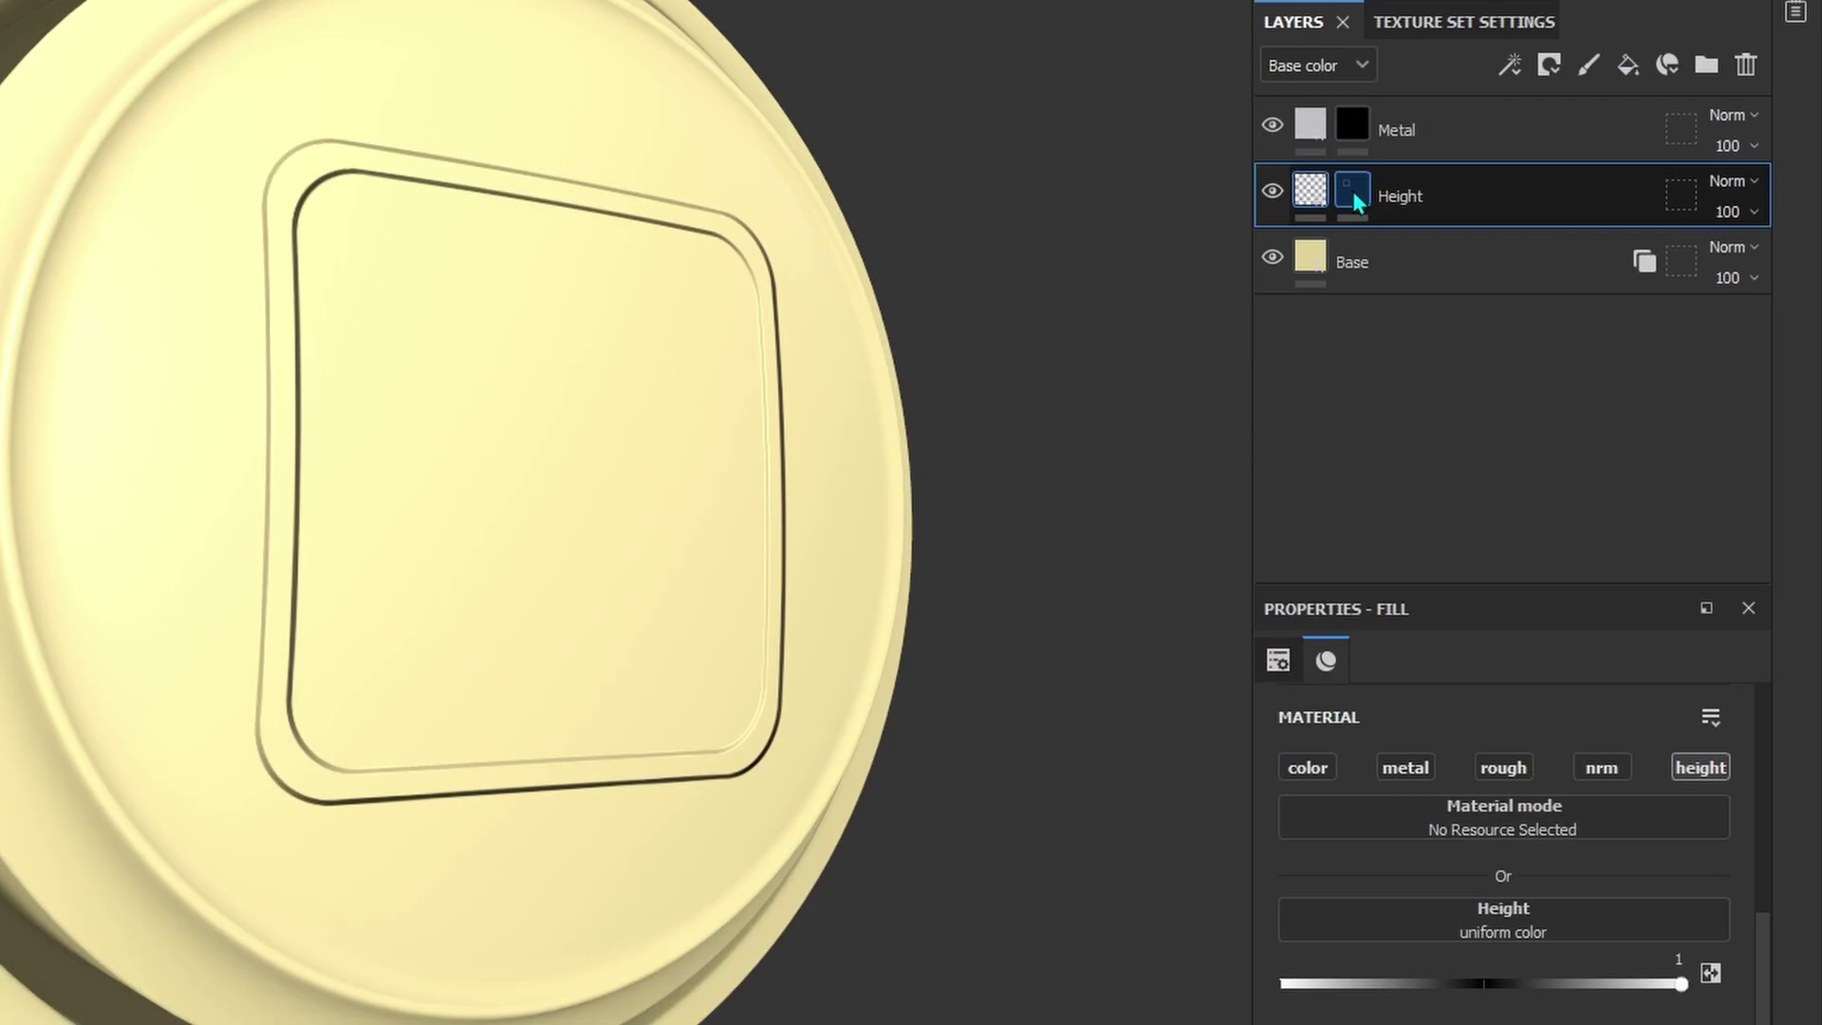
{"action": "right_click", "coordinate": [1505, 304]}
{"action": "left_click", "coordinate": [1448, 880]}
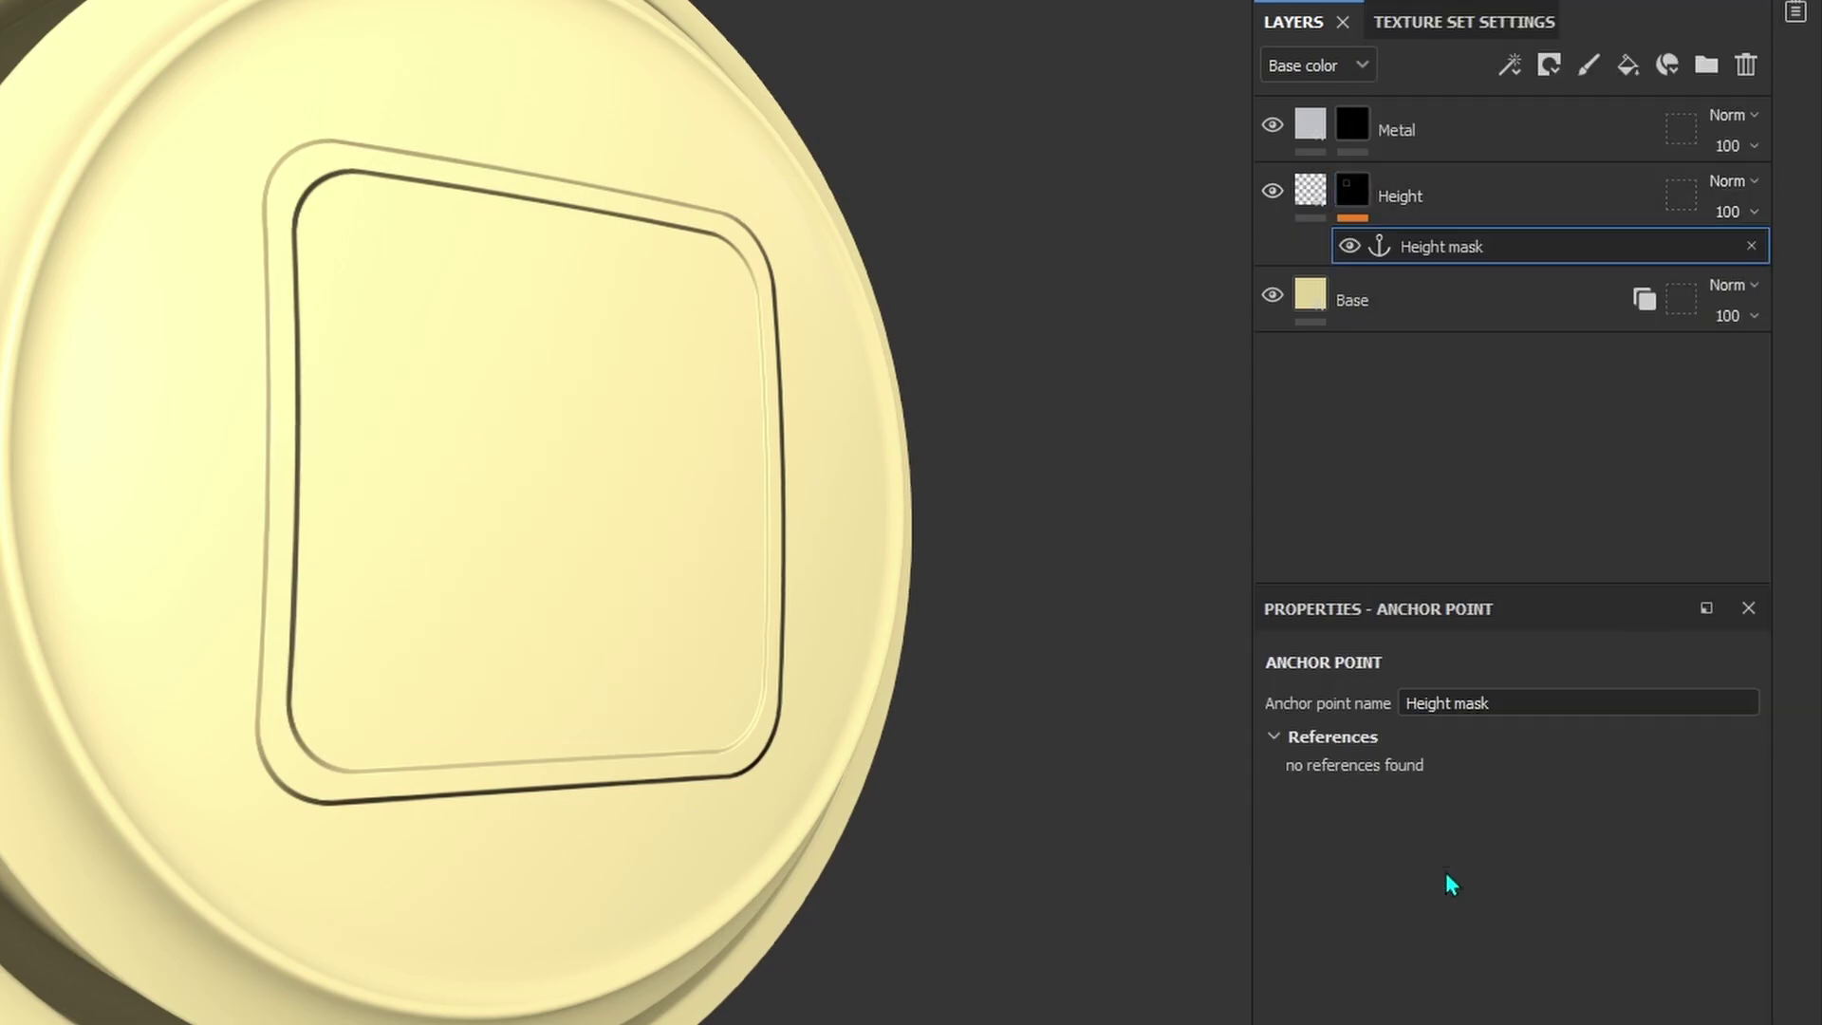
{"action": "left_click", "coordinate": [1352, 125]}
{"action": "right_click", "coordinate": [1378, 129]}
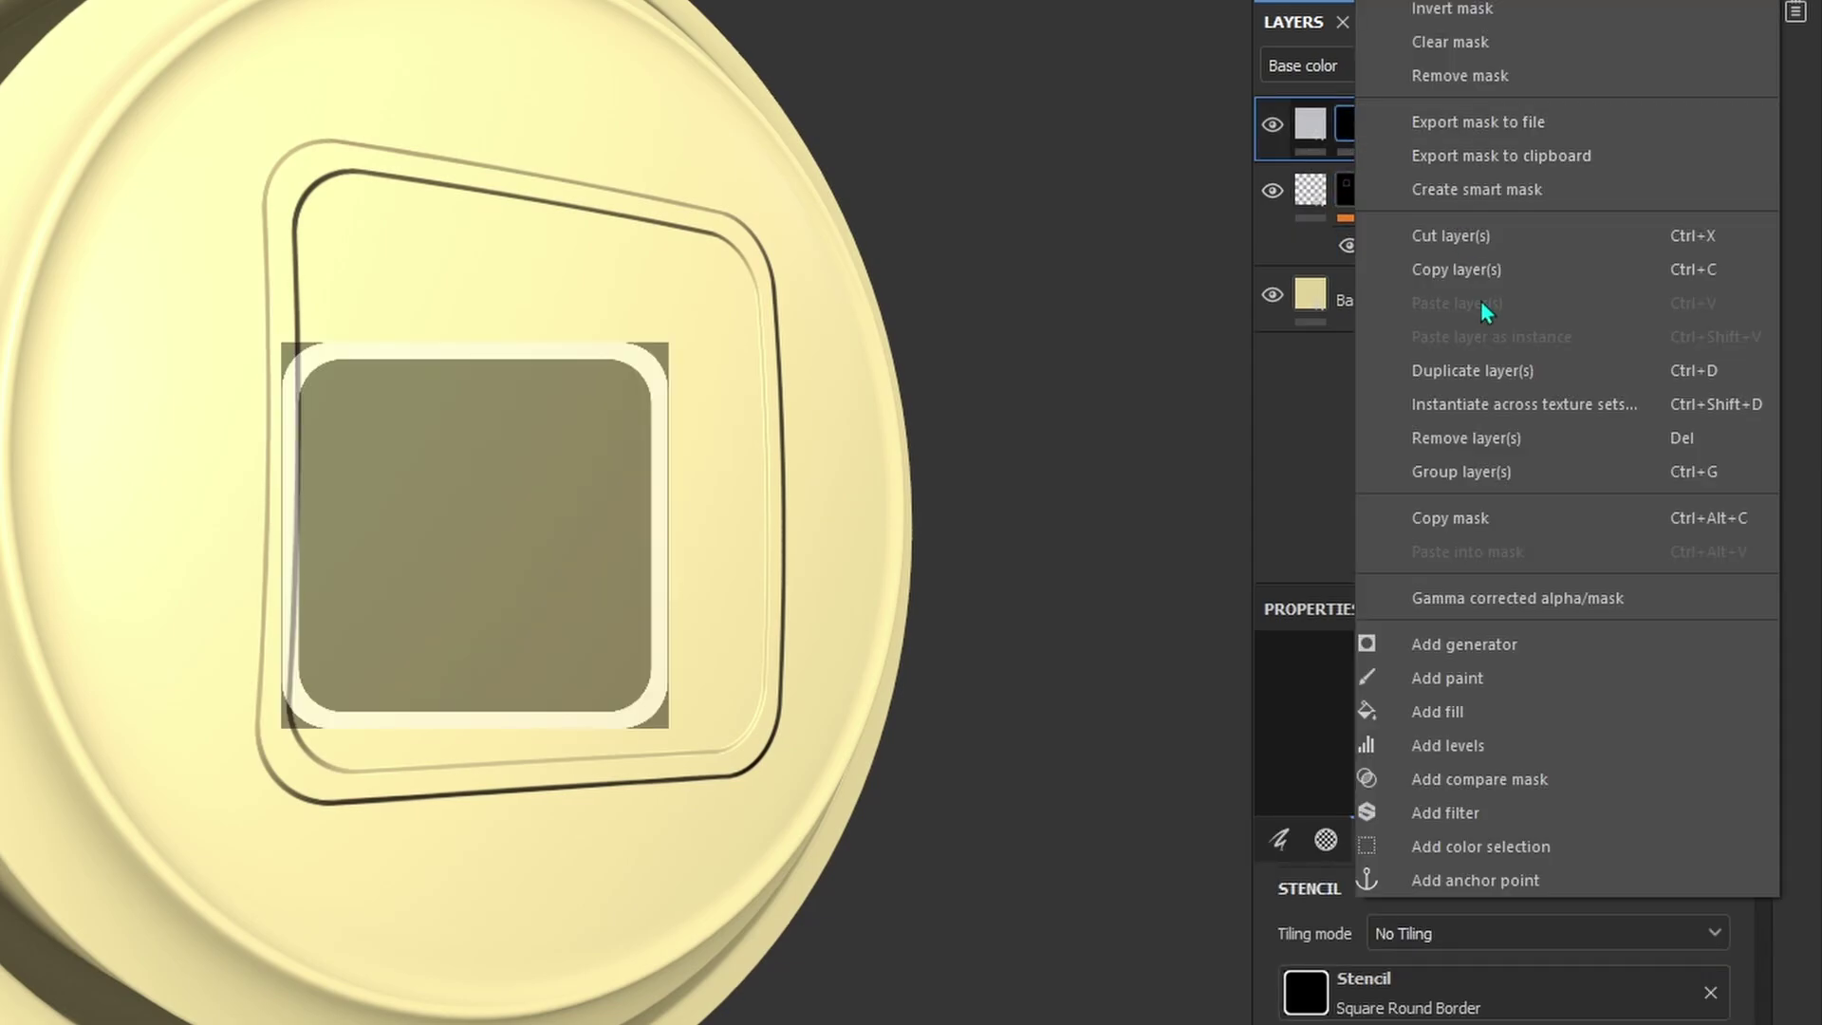
{"action": "left_click", "coordinate": [1483, 714]}
{"action": "left_click", "coordinate": [1506, 782]}
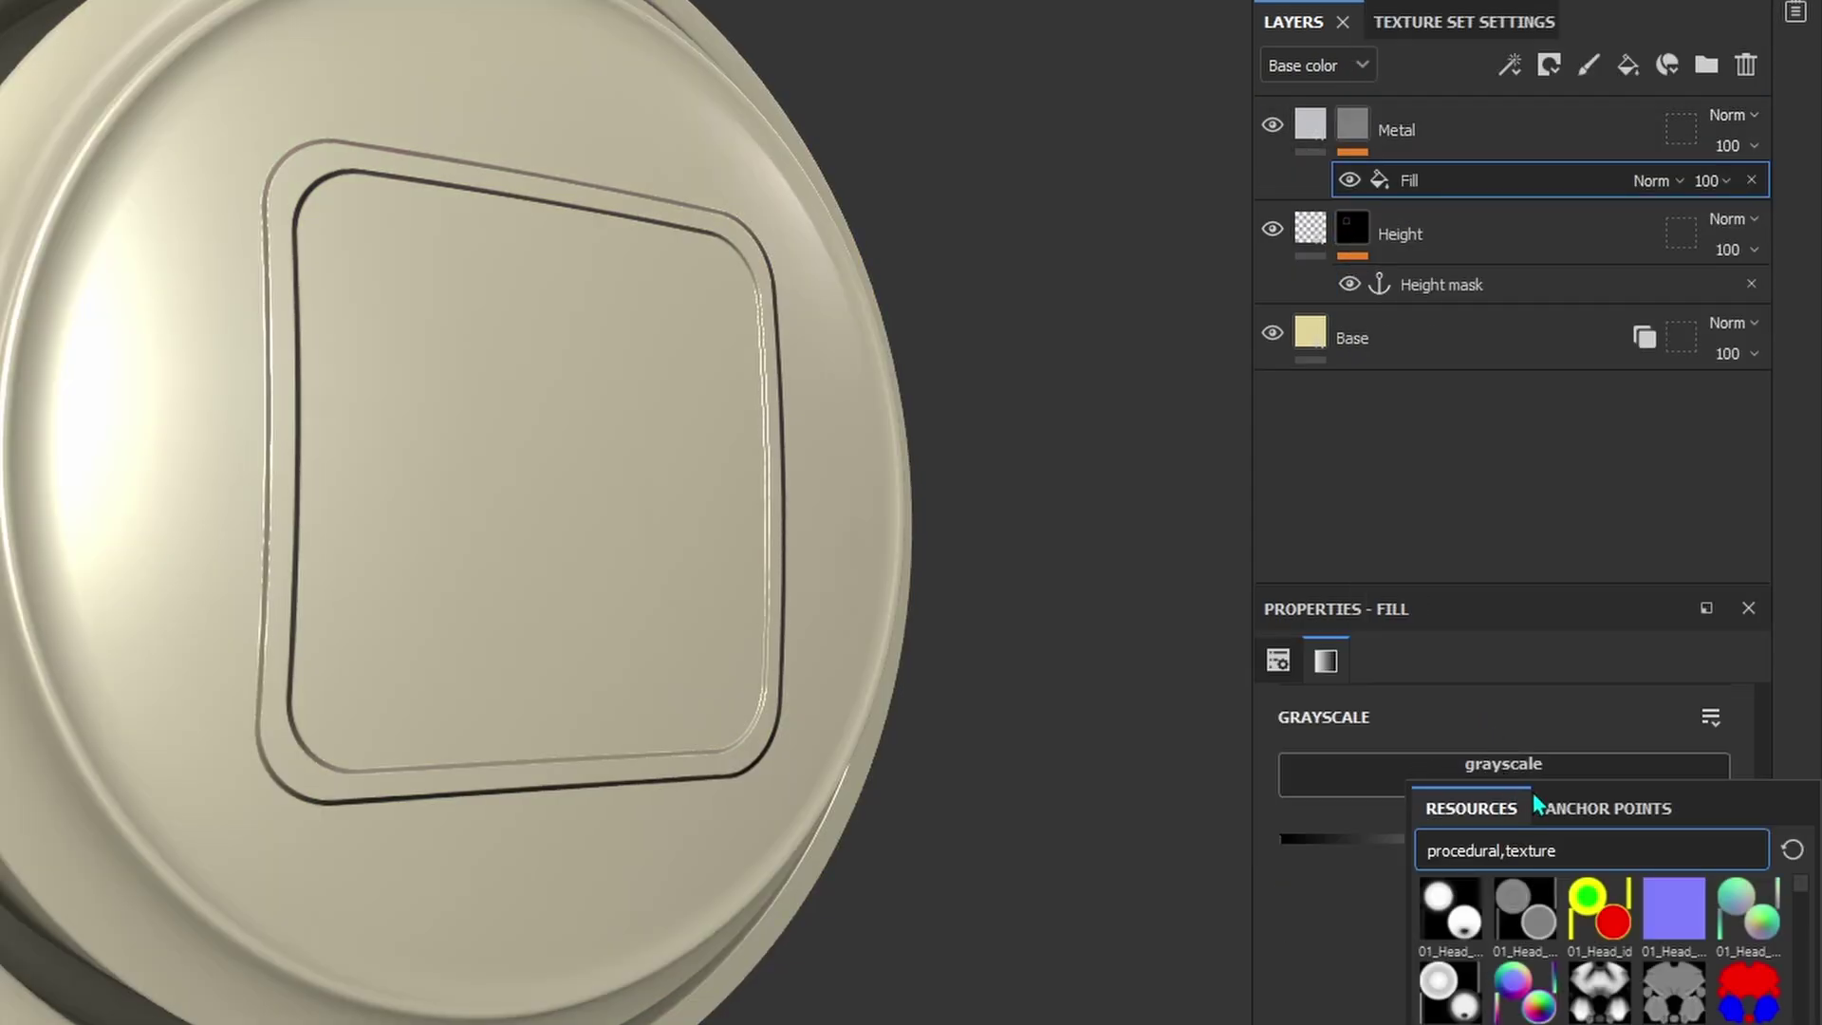
{"action": "left_click", "coordinate": [1557, 806]}
{"action": "left_click", "coordinate": [1530, 849]}
{"action": "left_click_drag", "start_coordinate": [1031, 706], "coordinate": [598, 854], "text": "alt"}
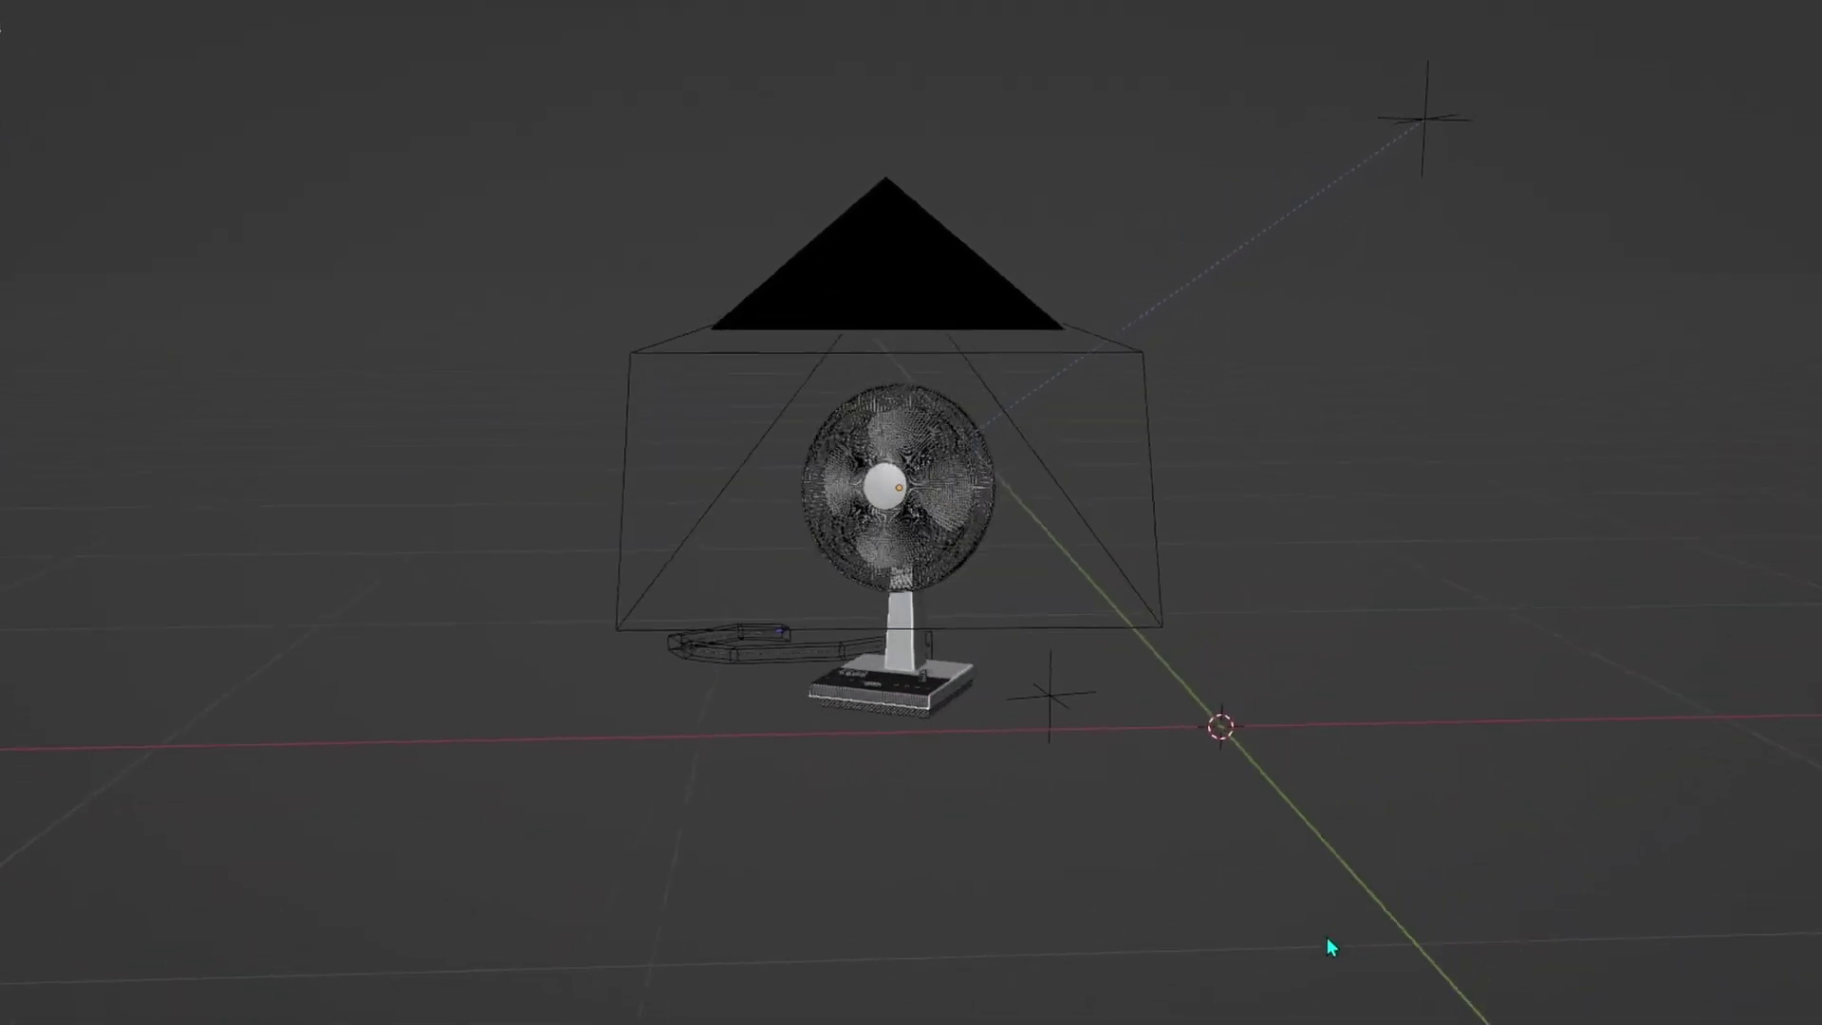
Step: Orbit around the HDRI-lit fan, then view it through the scene camera
{"action": "middle_click_drag", "start_coordinate": [1285, 956], "coordinate": [484, 1001]}
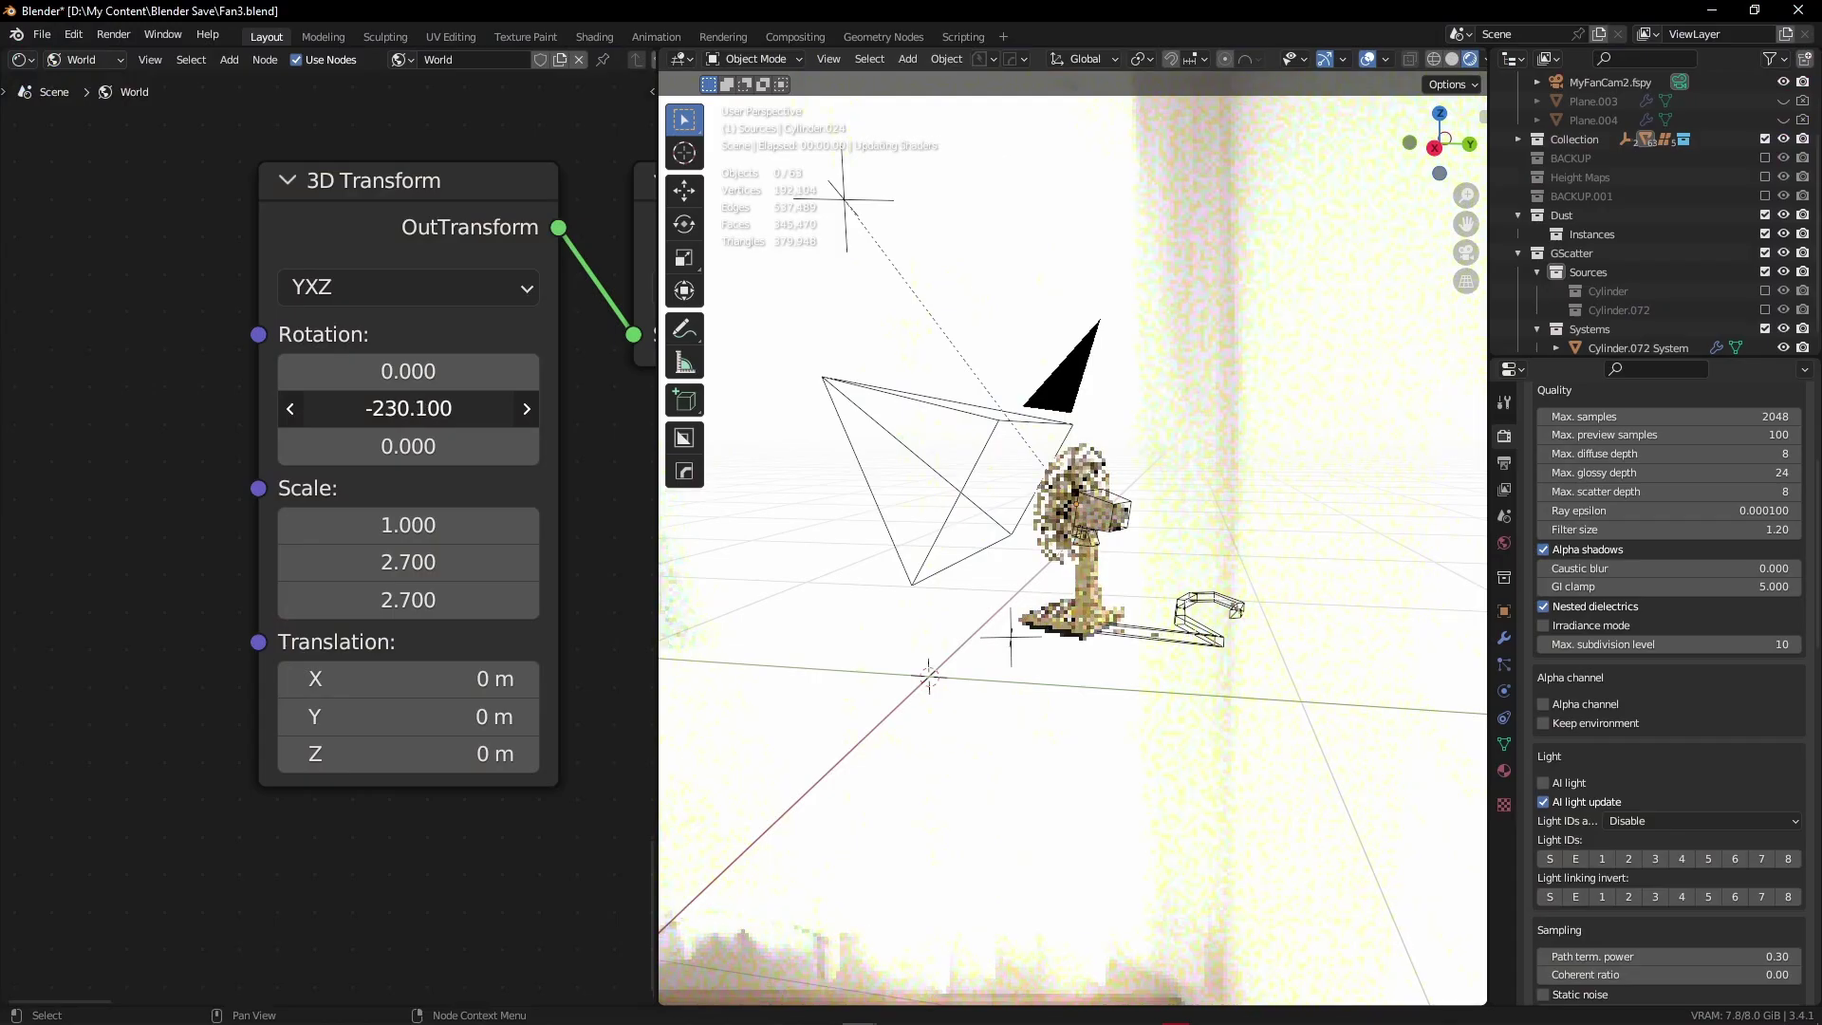
{"action": "key", "text": "KP_0"}
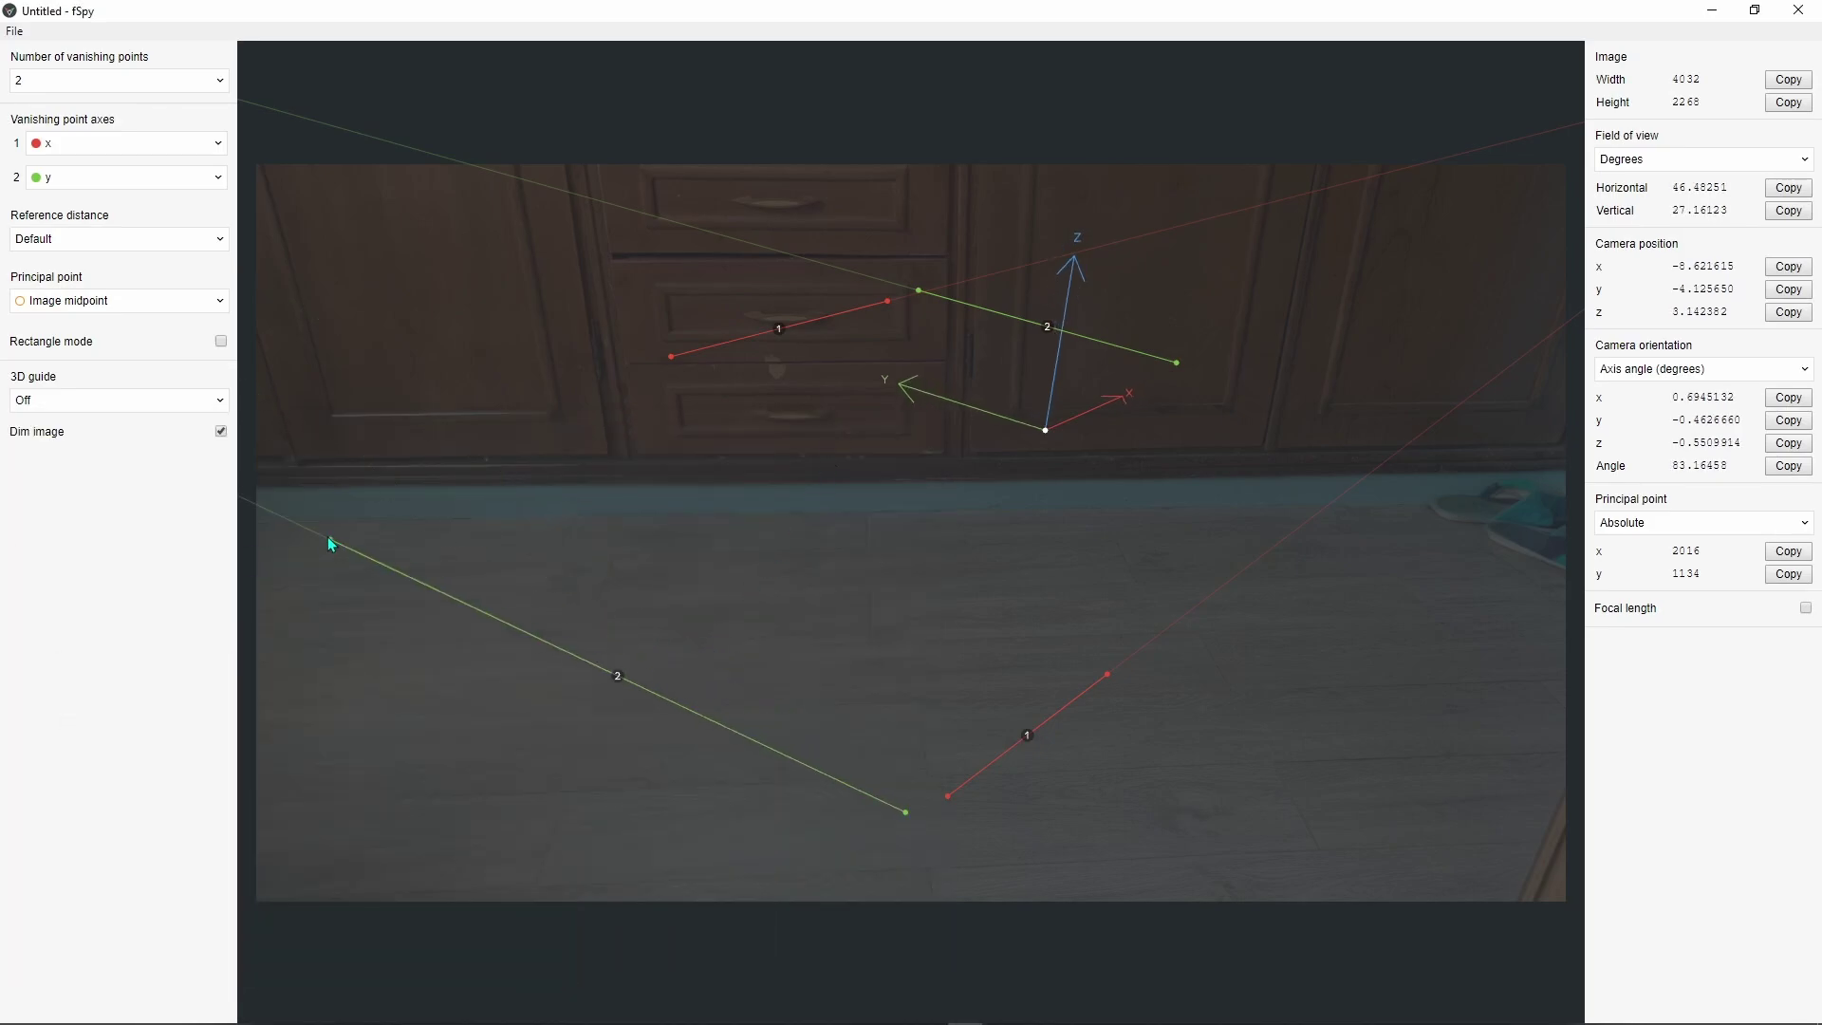
Step: Align the green vanishing line with the floorboards in the room photo
{"action": "left_click_drag", "start_coordinate": [907, 814], "coordinate": [1136, 561]}
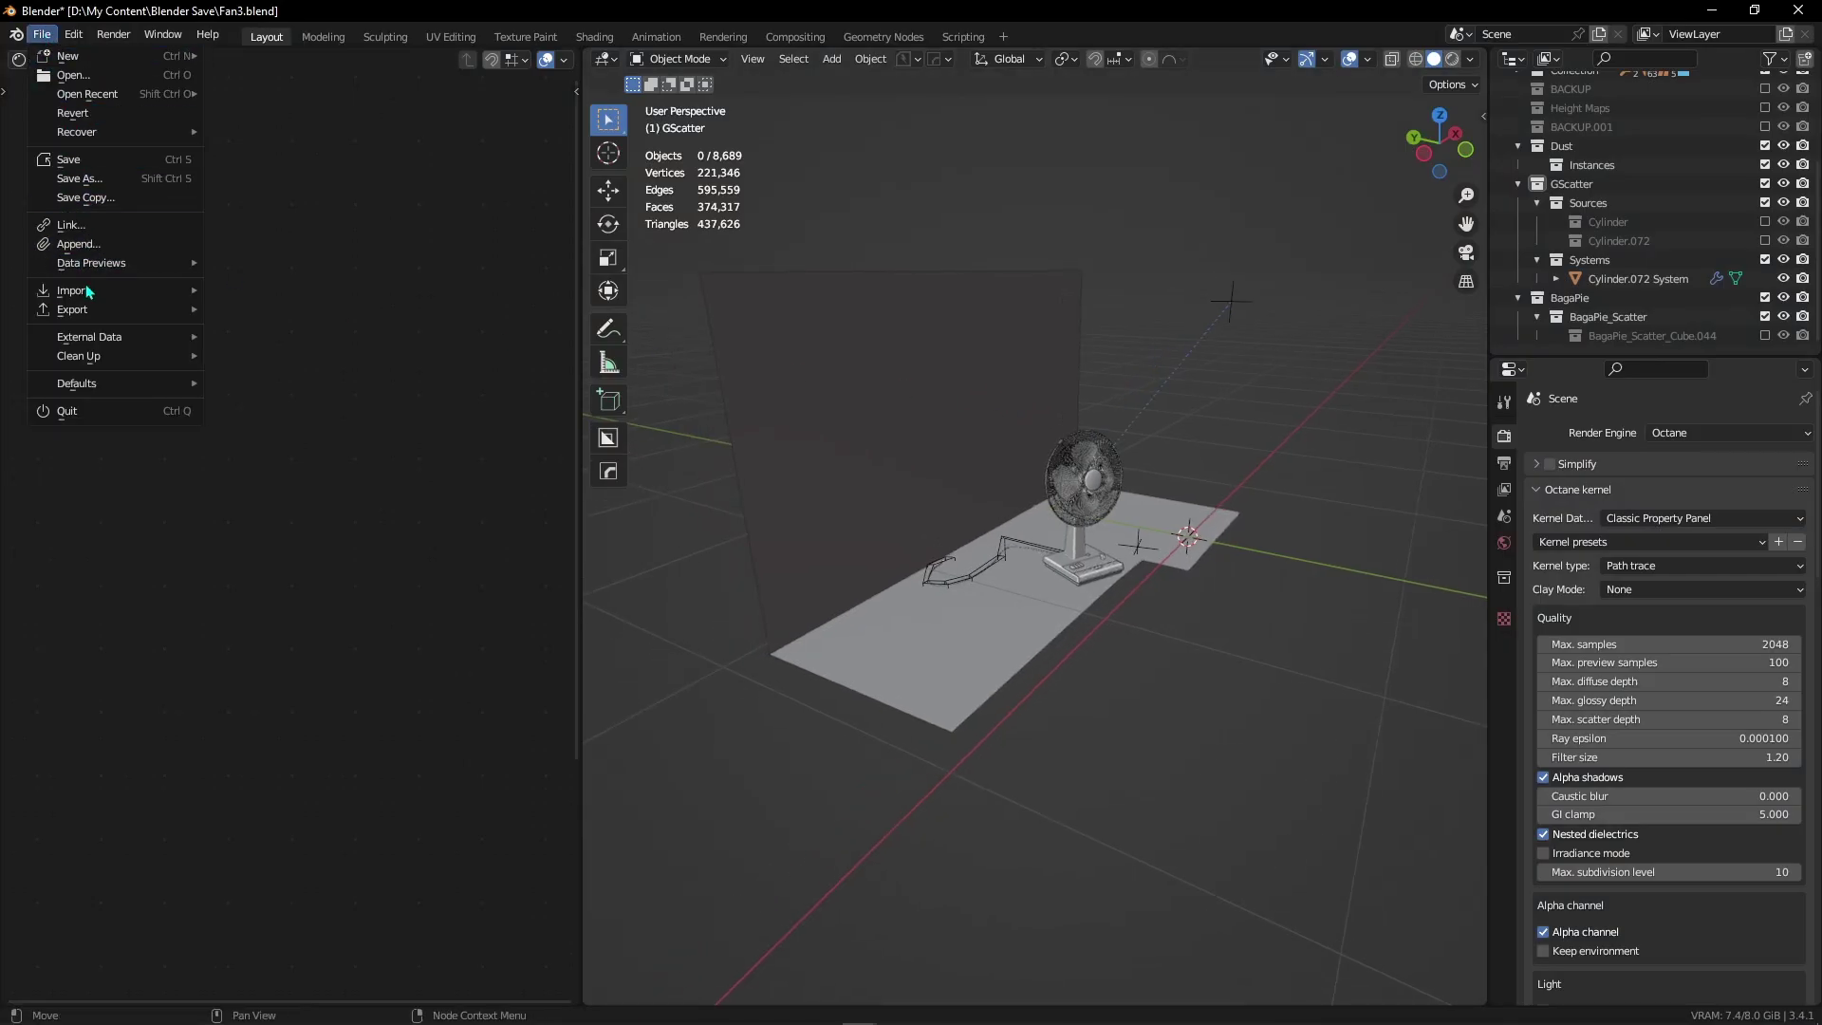
Step: Import the solved fSpy camera MyFanCam2, view through it and adjust its framing
{"action": "left_click", "coordinate": [260, 612]}
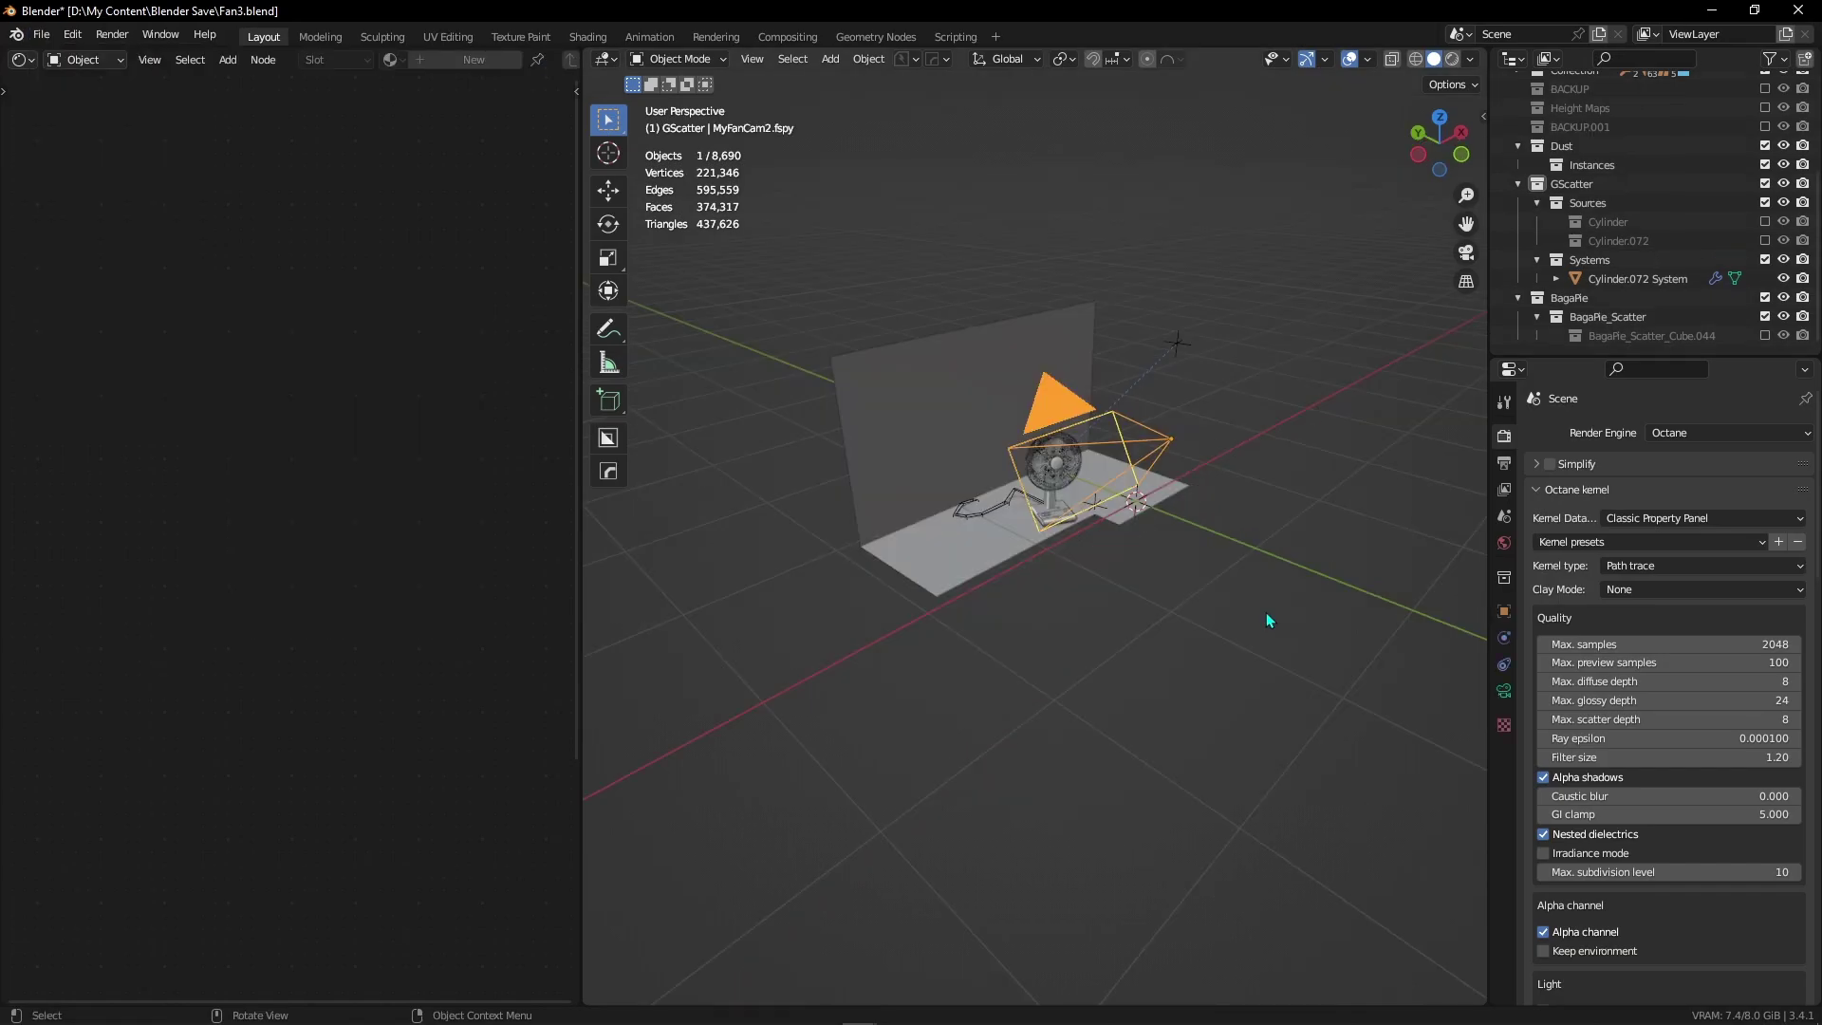
{"action": "key", "text": "KP_0"}
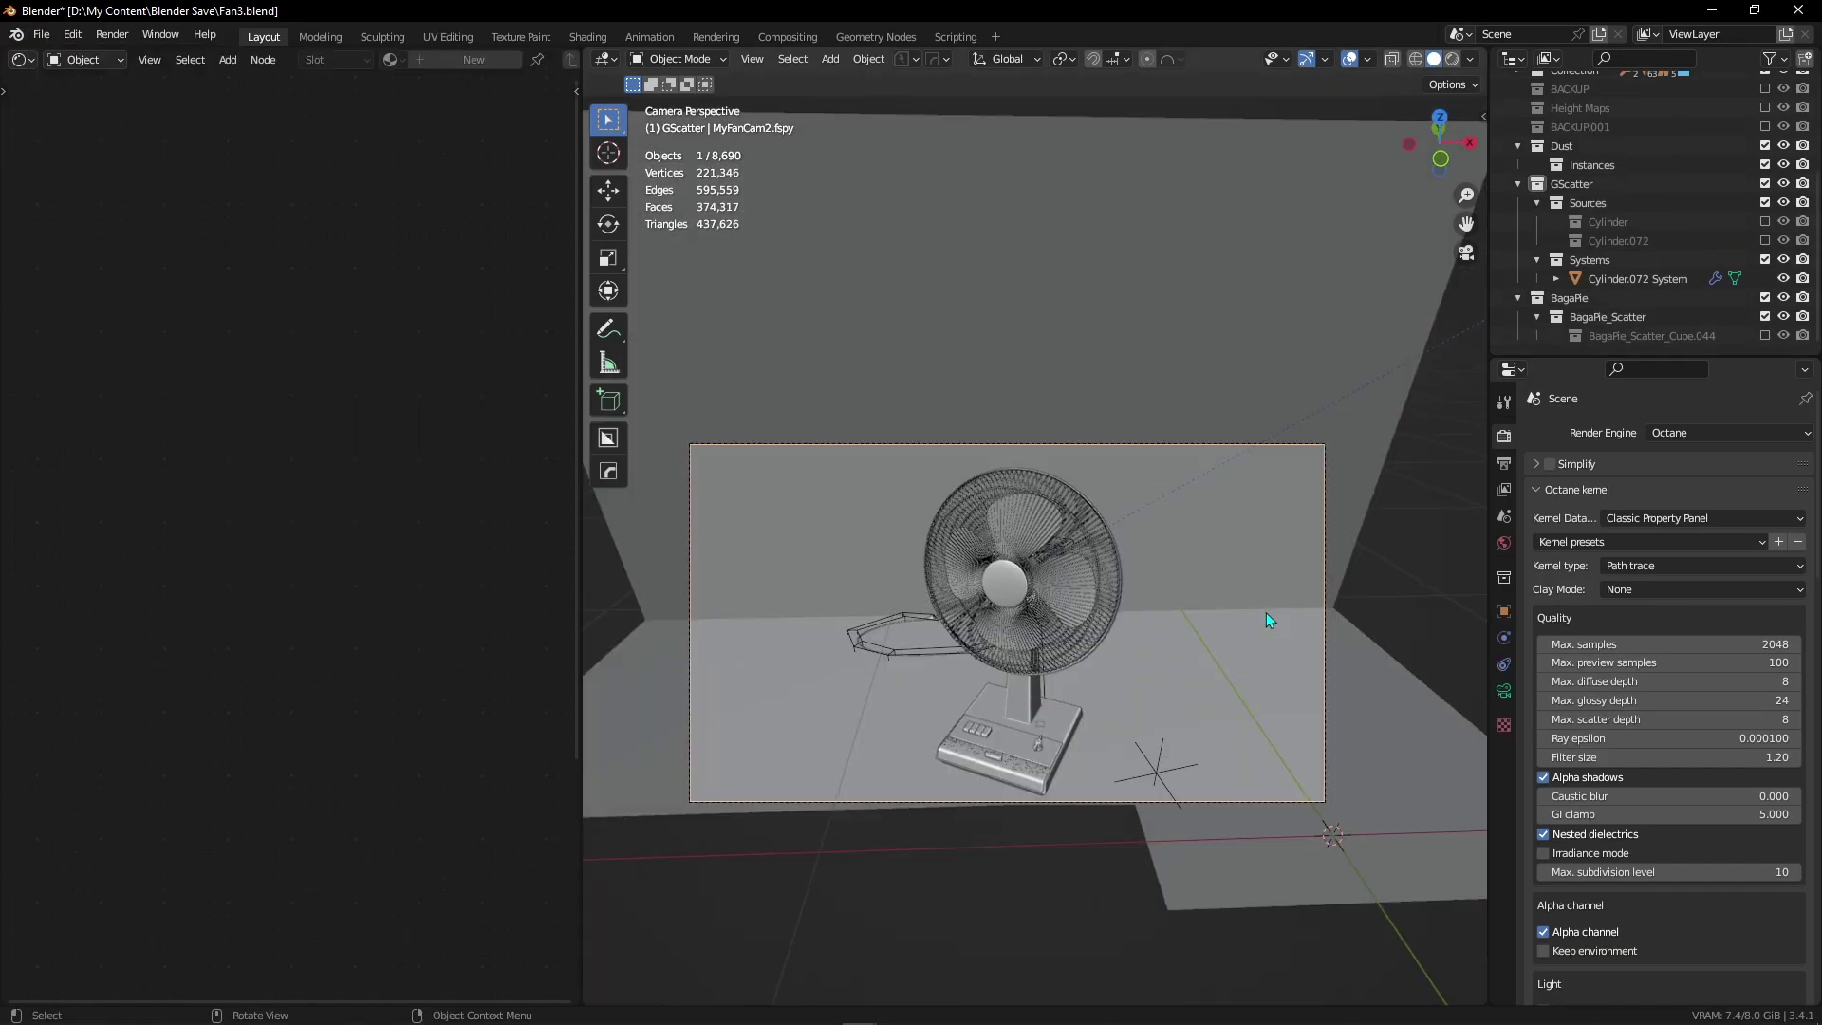
{"action": "key", "text": "Home"}
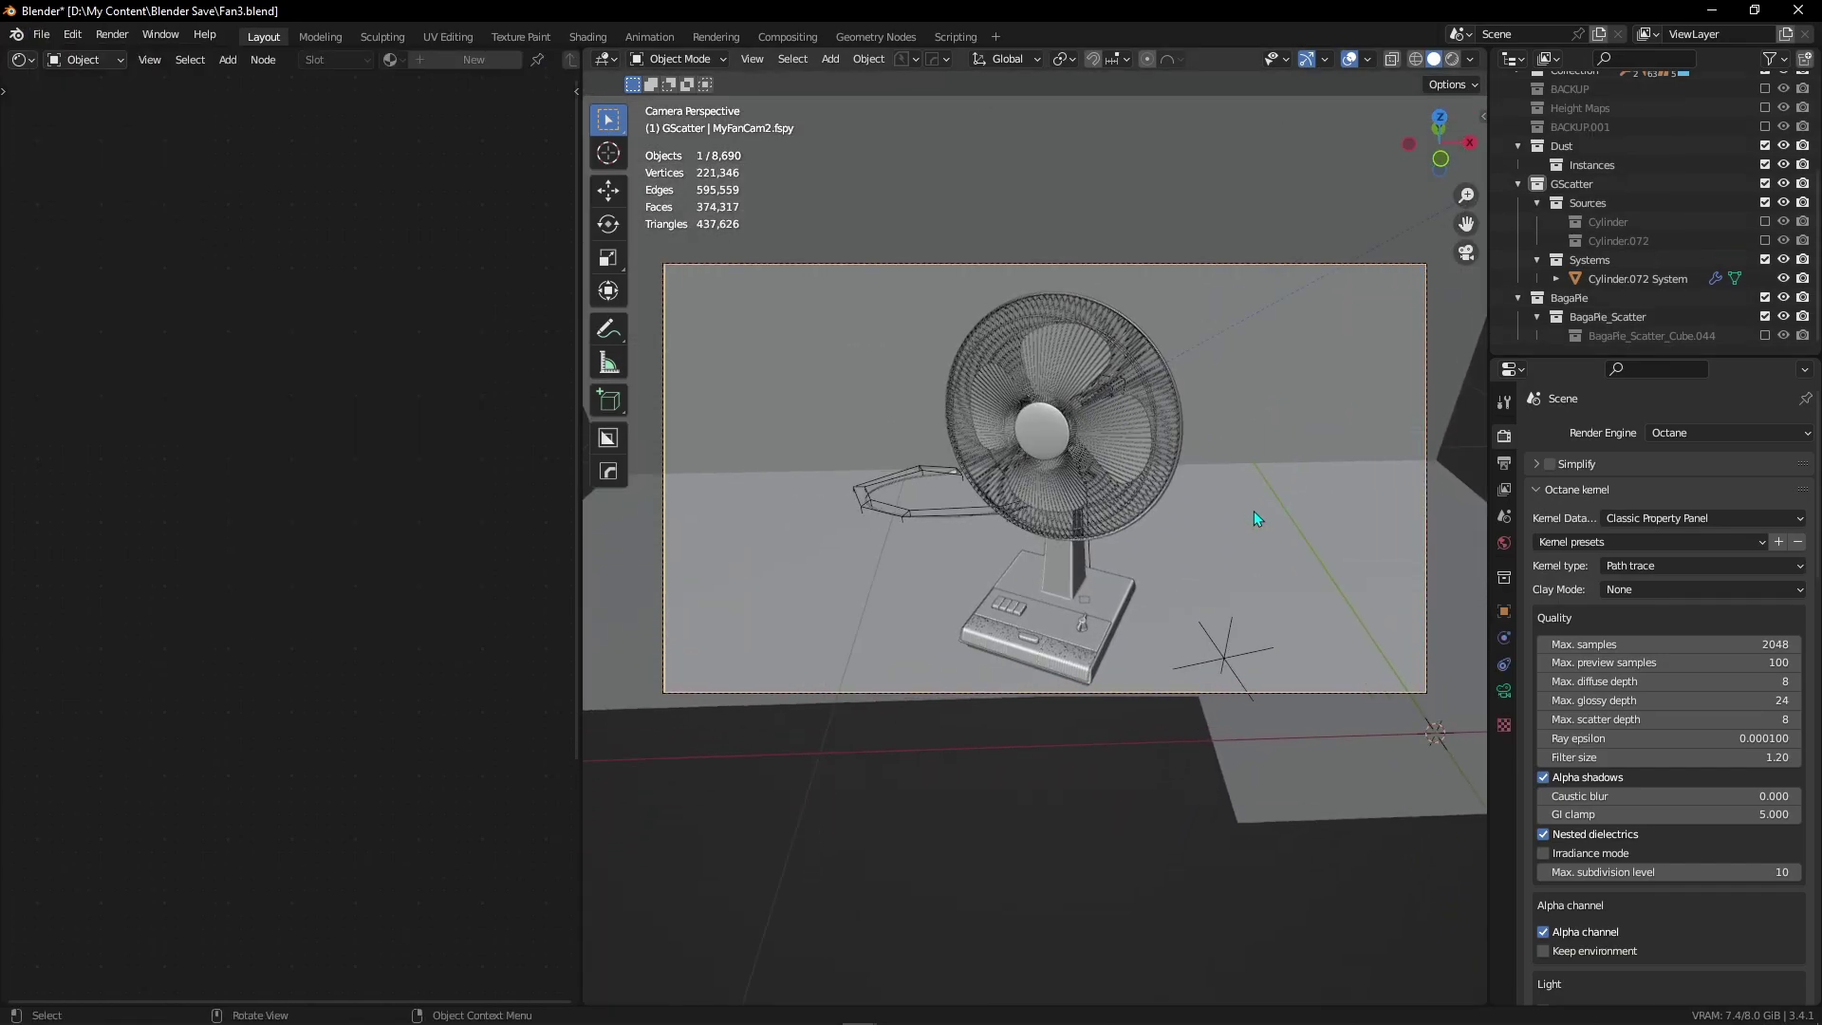
{"action": "middle_click_drag", "start_coordinate": [1254, 511], "coordinate": [1226, 617], "text": "shift"}
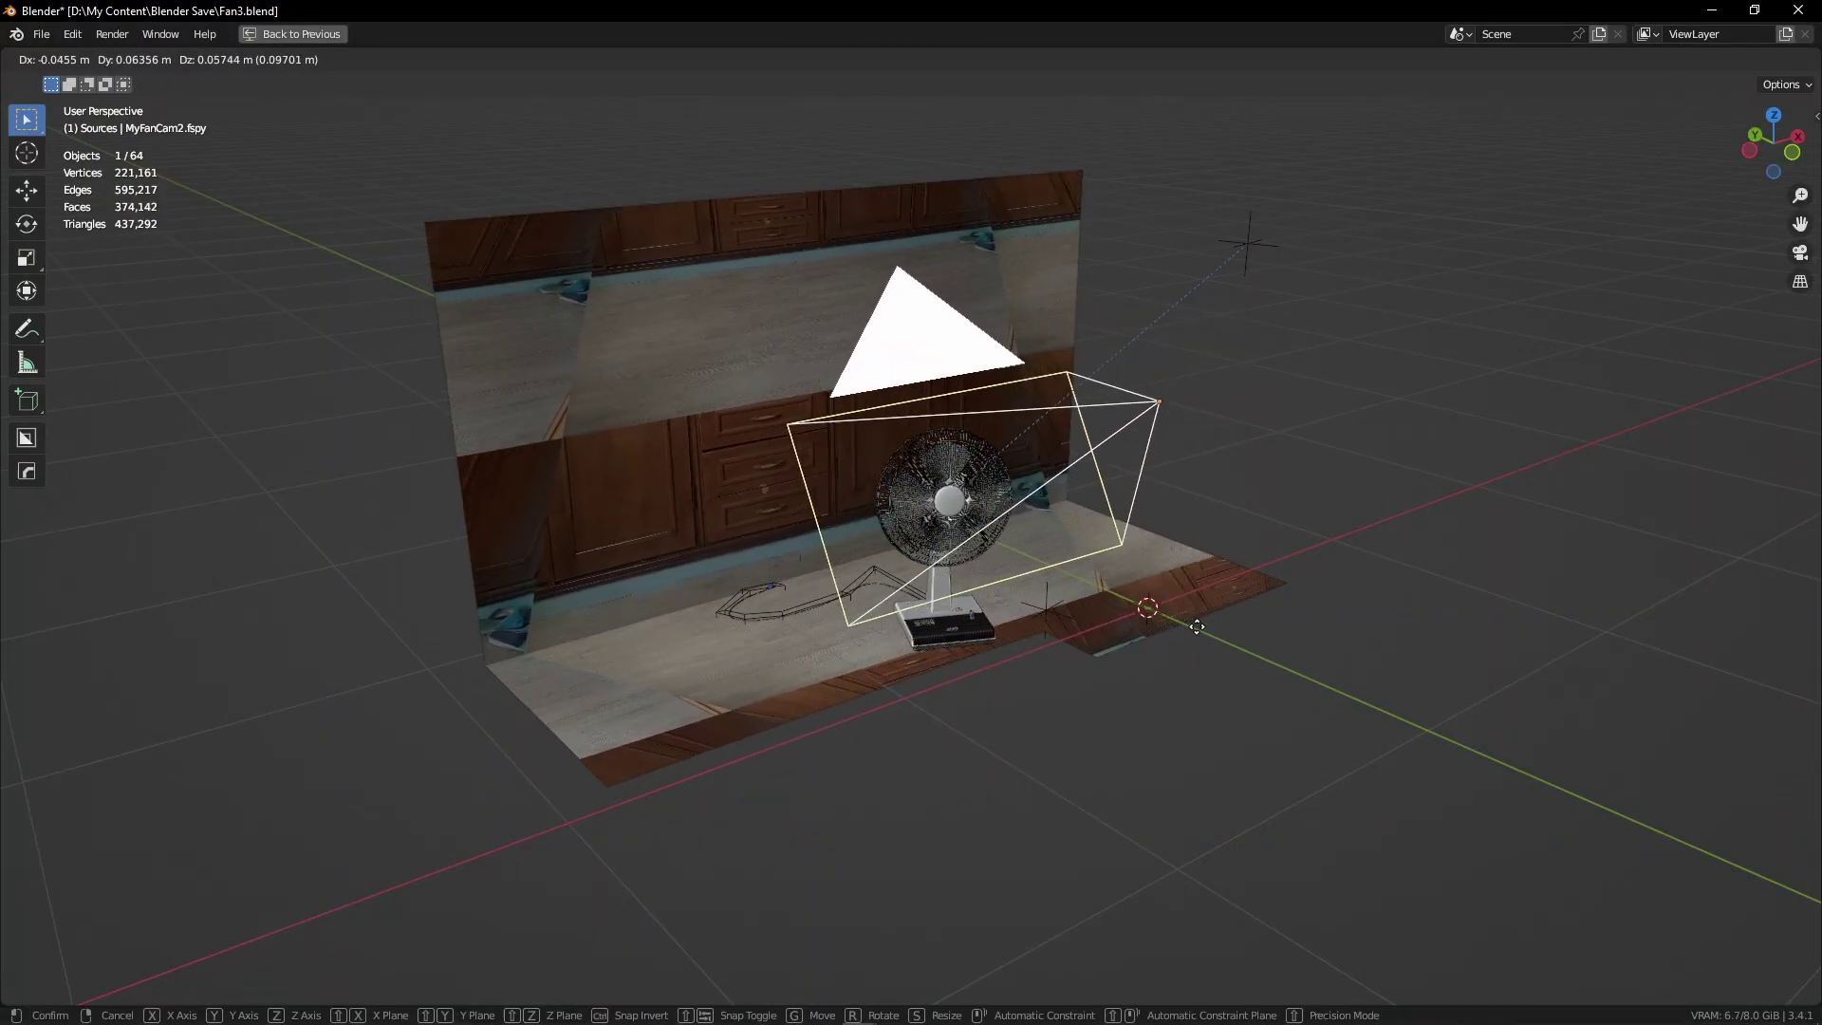
{"action": "left_click", "coordinate": [1240, 595]}
{"action": "key", "text": "KP_0"}
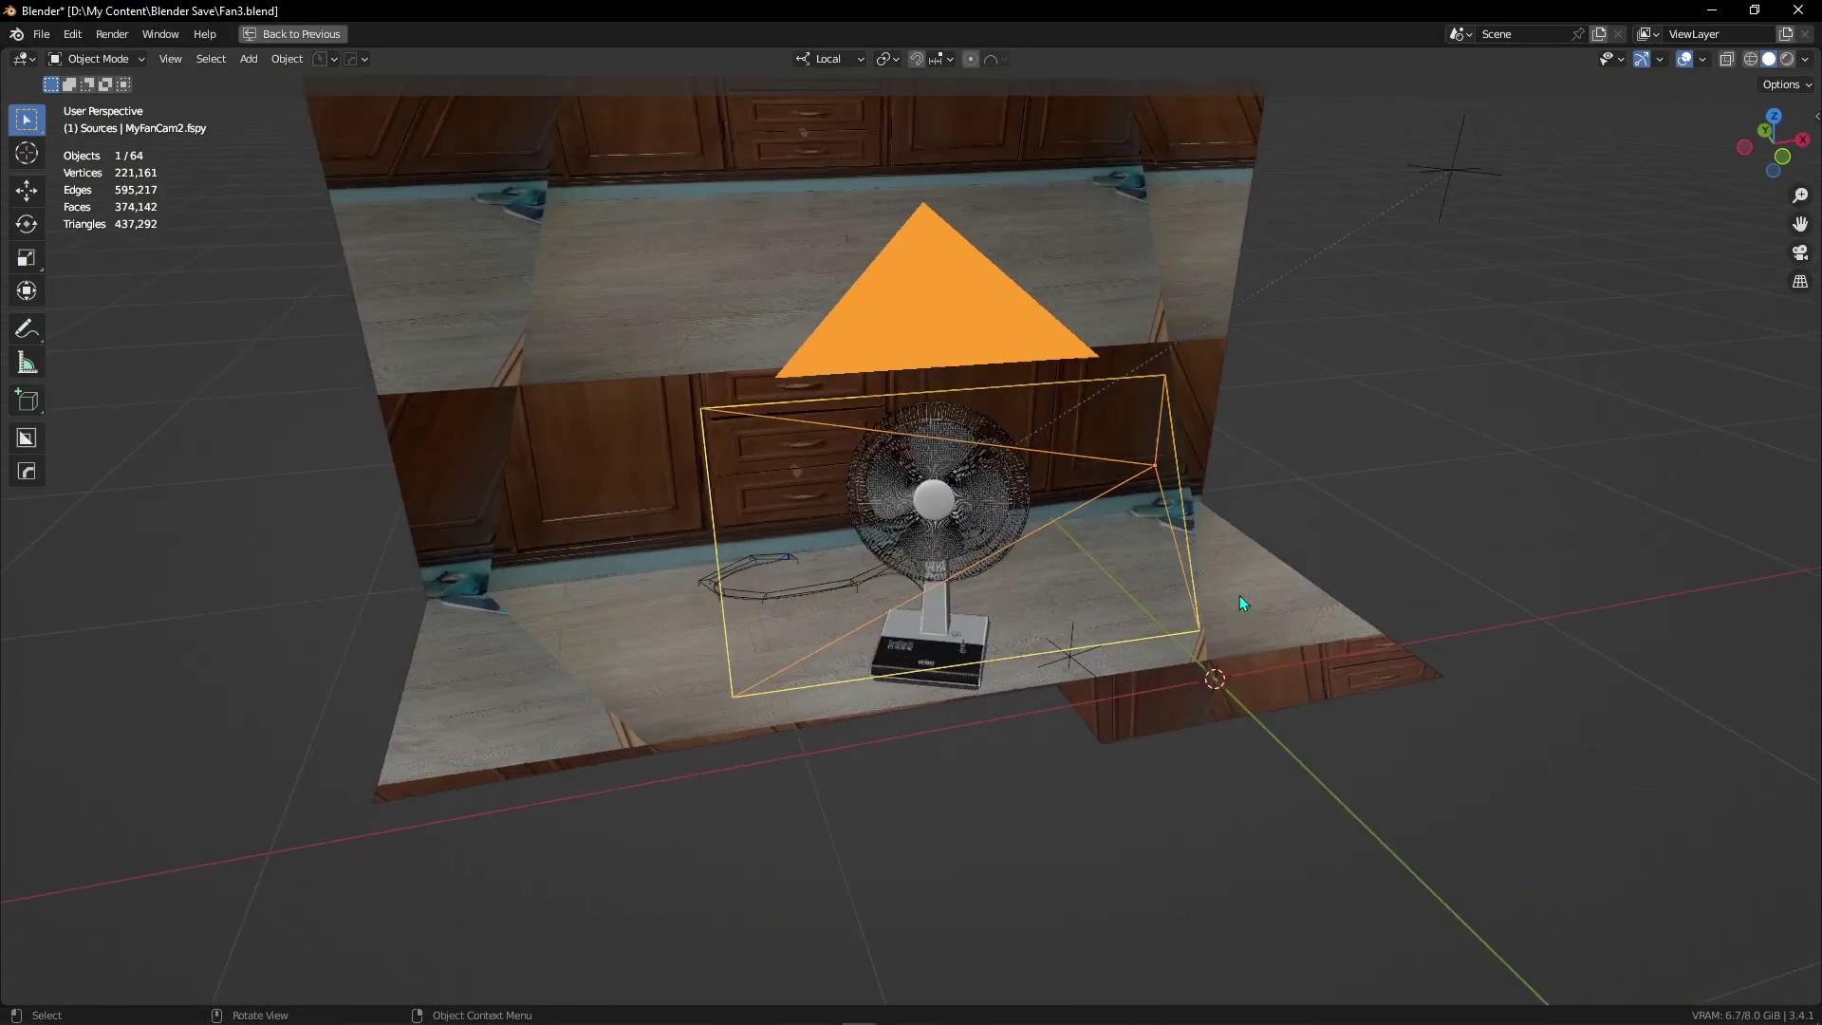
Step: Return to a free view, select the wall plane and enter Edit Mode
{"action": "key", "text": "KP_0"}
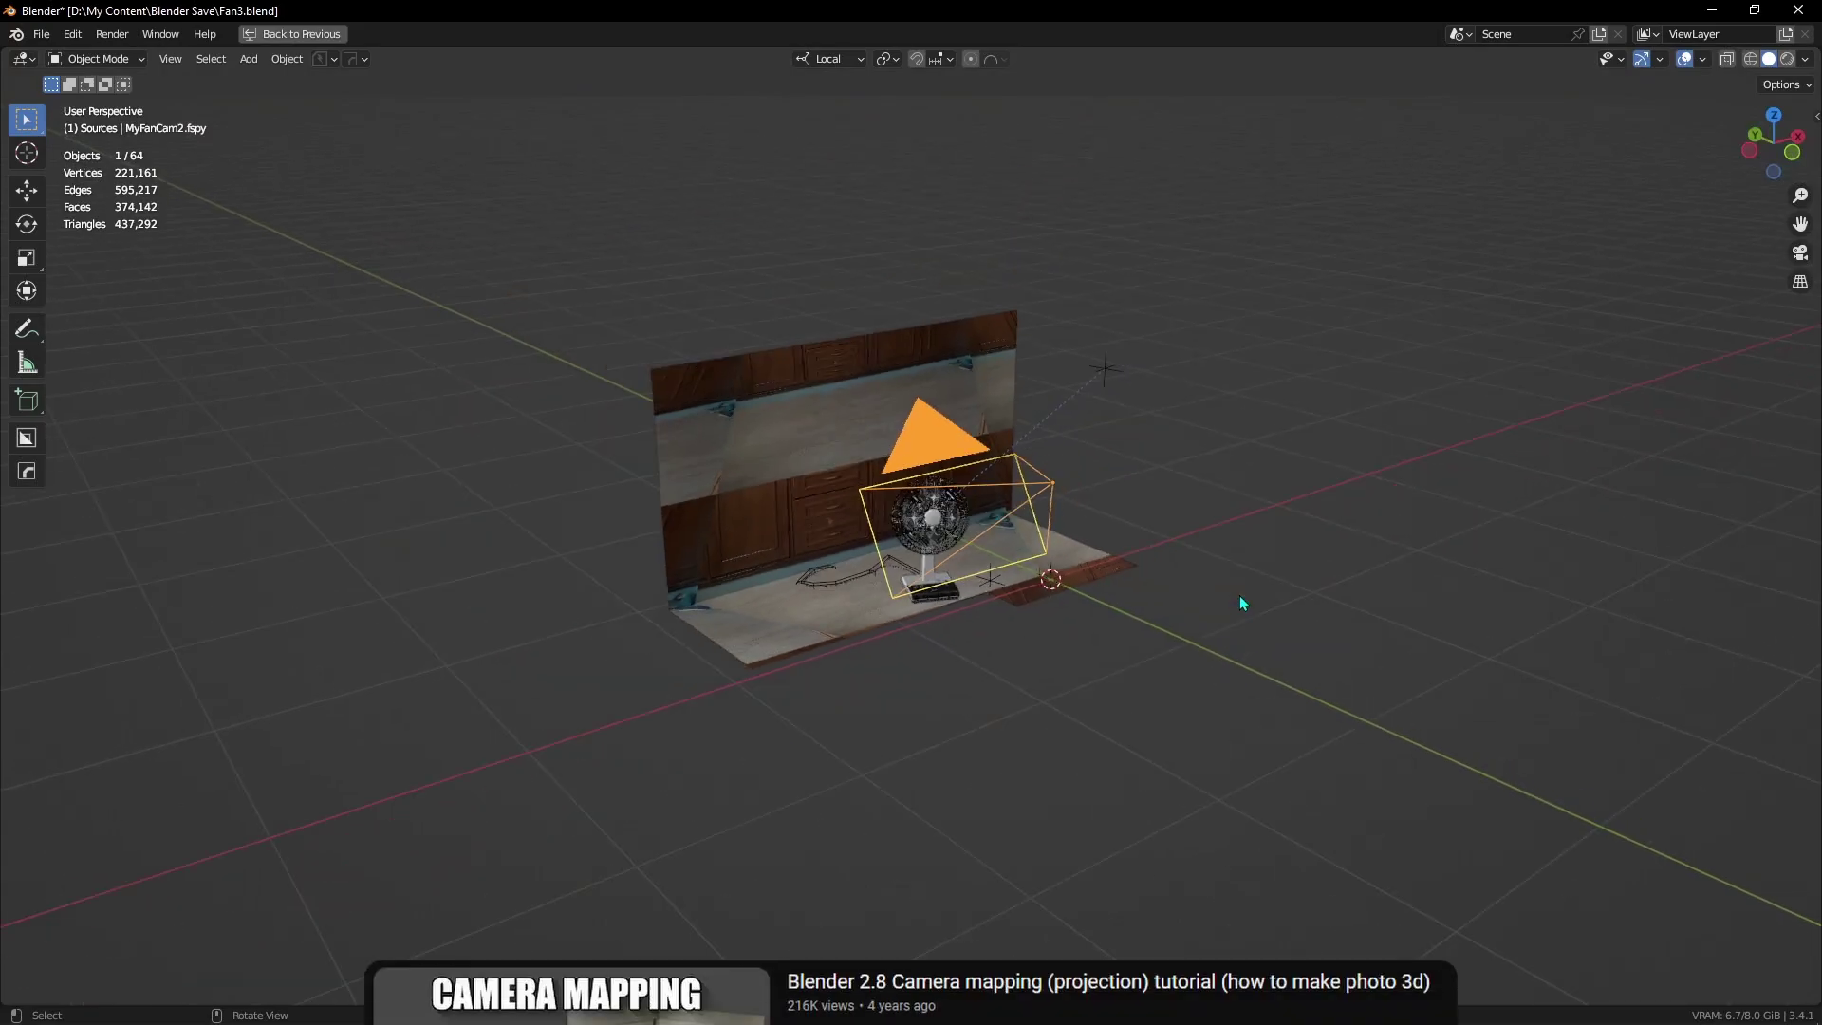
{"action": "left_click", "coordinate": [859, 509]}
{"action": "key", "text": "Tab"}
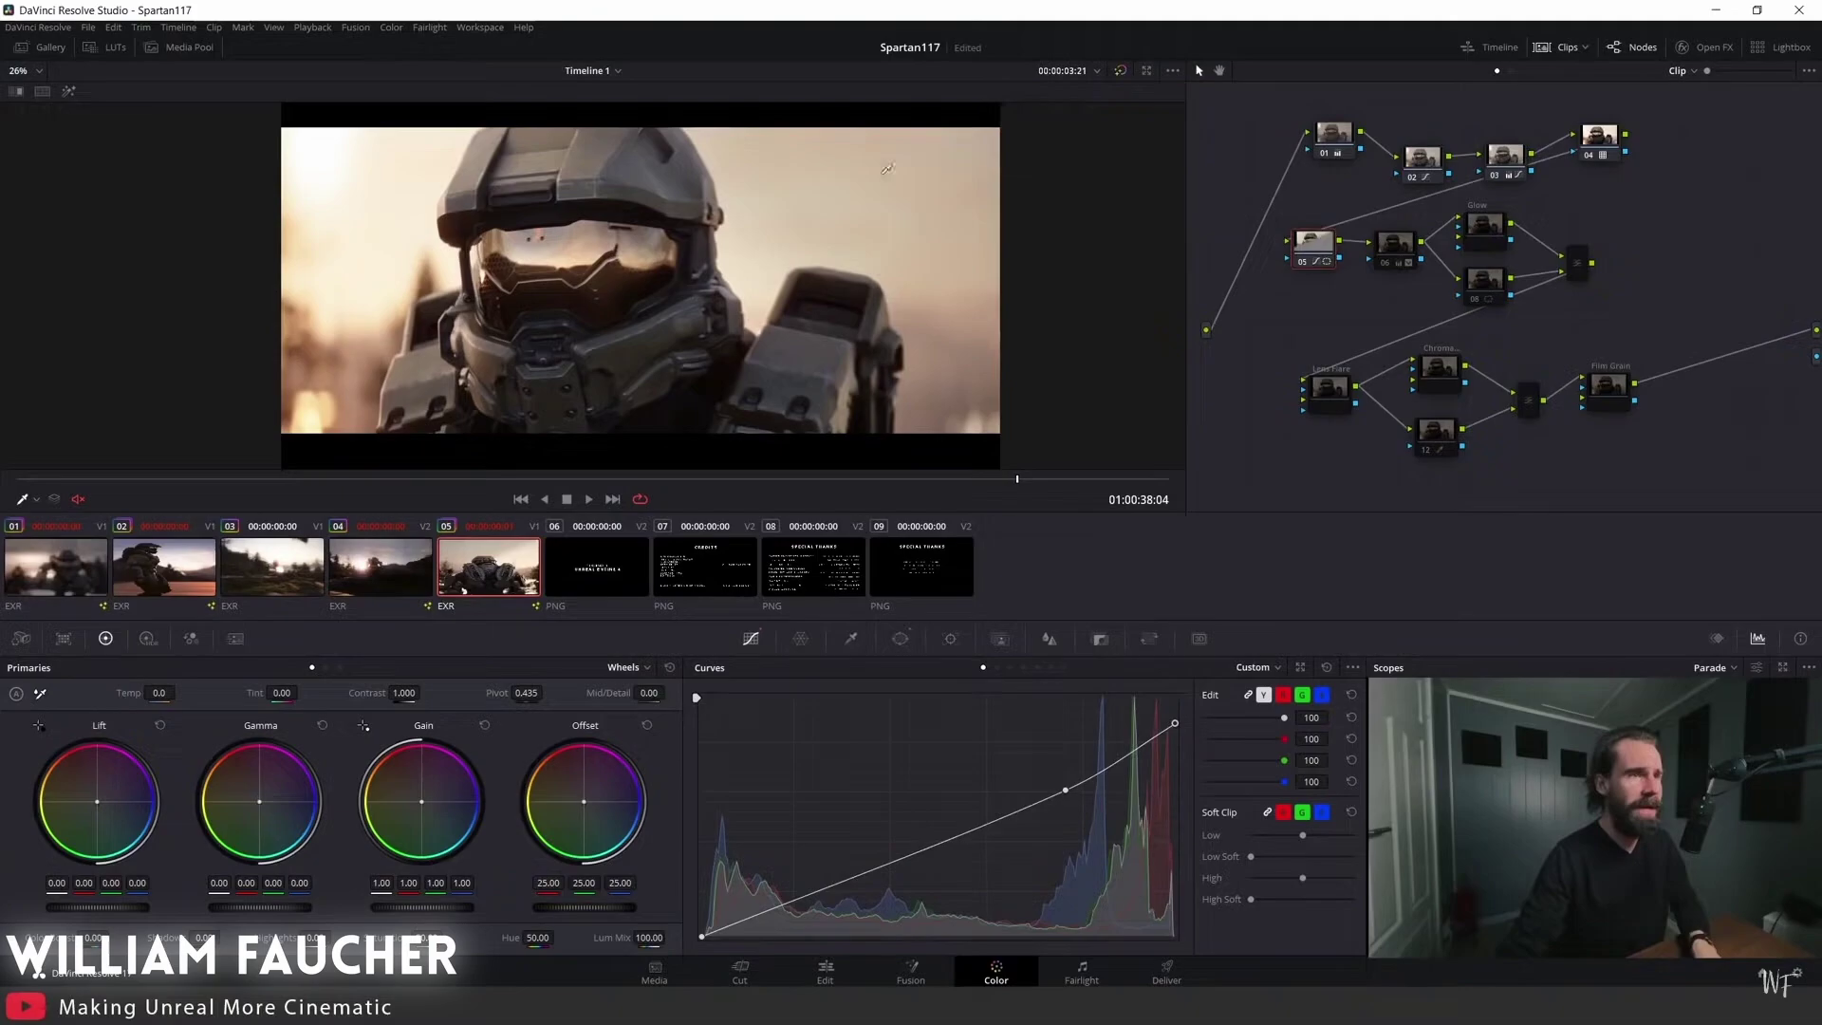
Step: Bring up the Window palette's shape windows to add a linear window over the helmet shot
{"action": "left_click", "coordinate": [901, 639]}
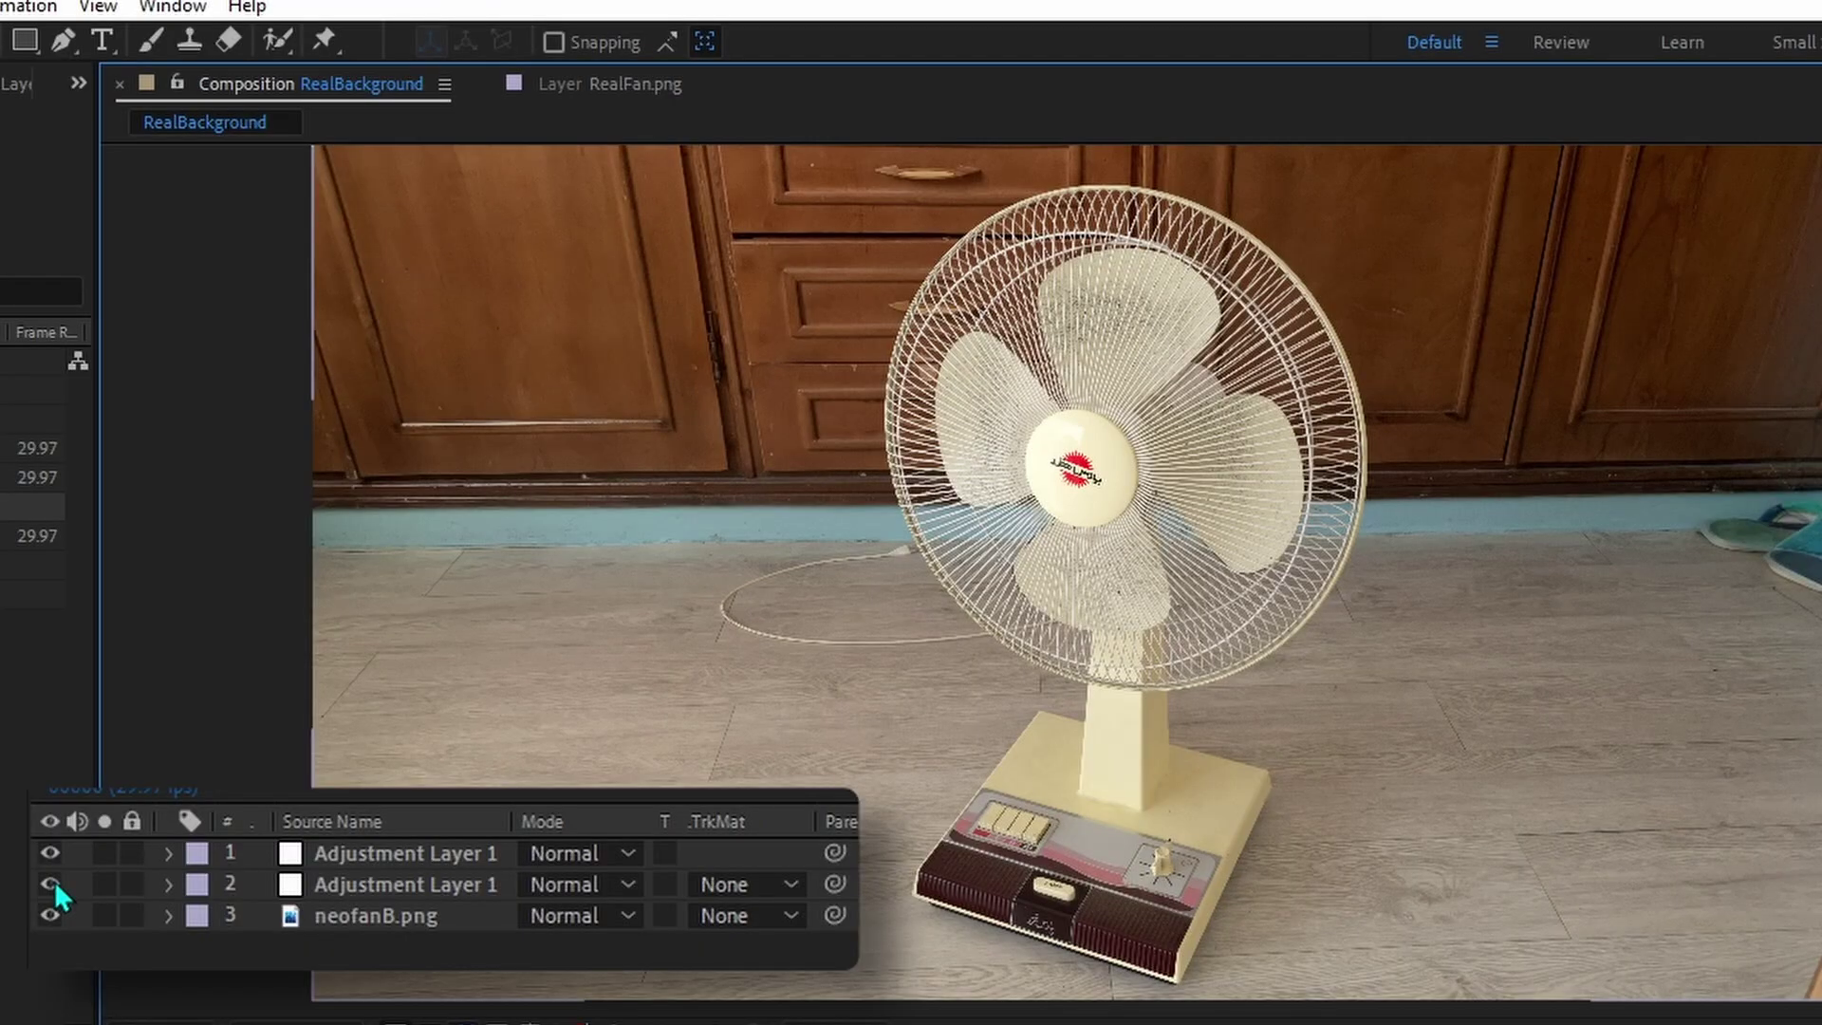
{"action": "left_click", "coordinate": [52, 883]}
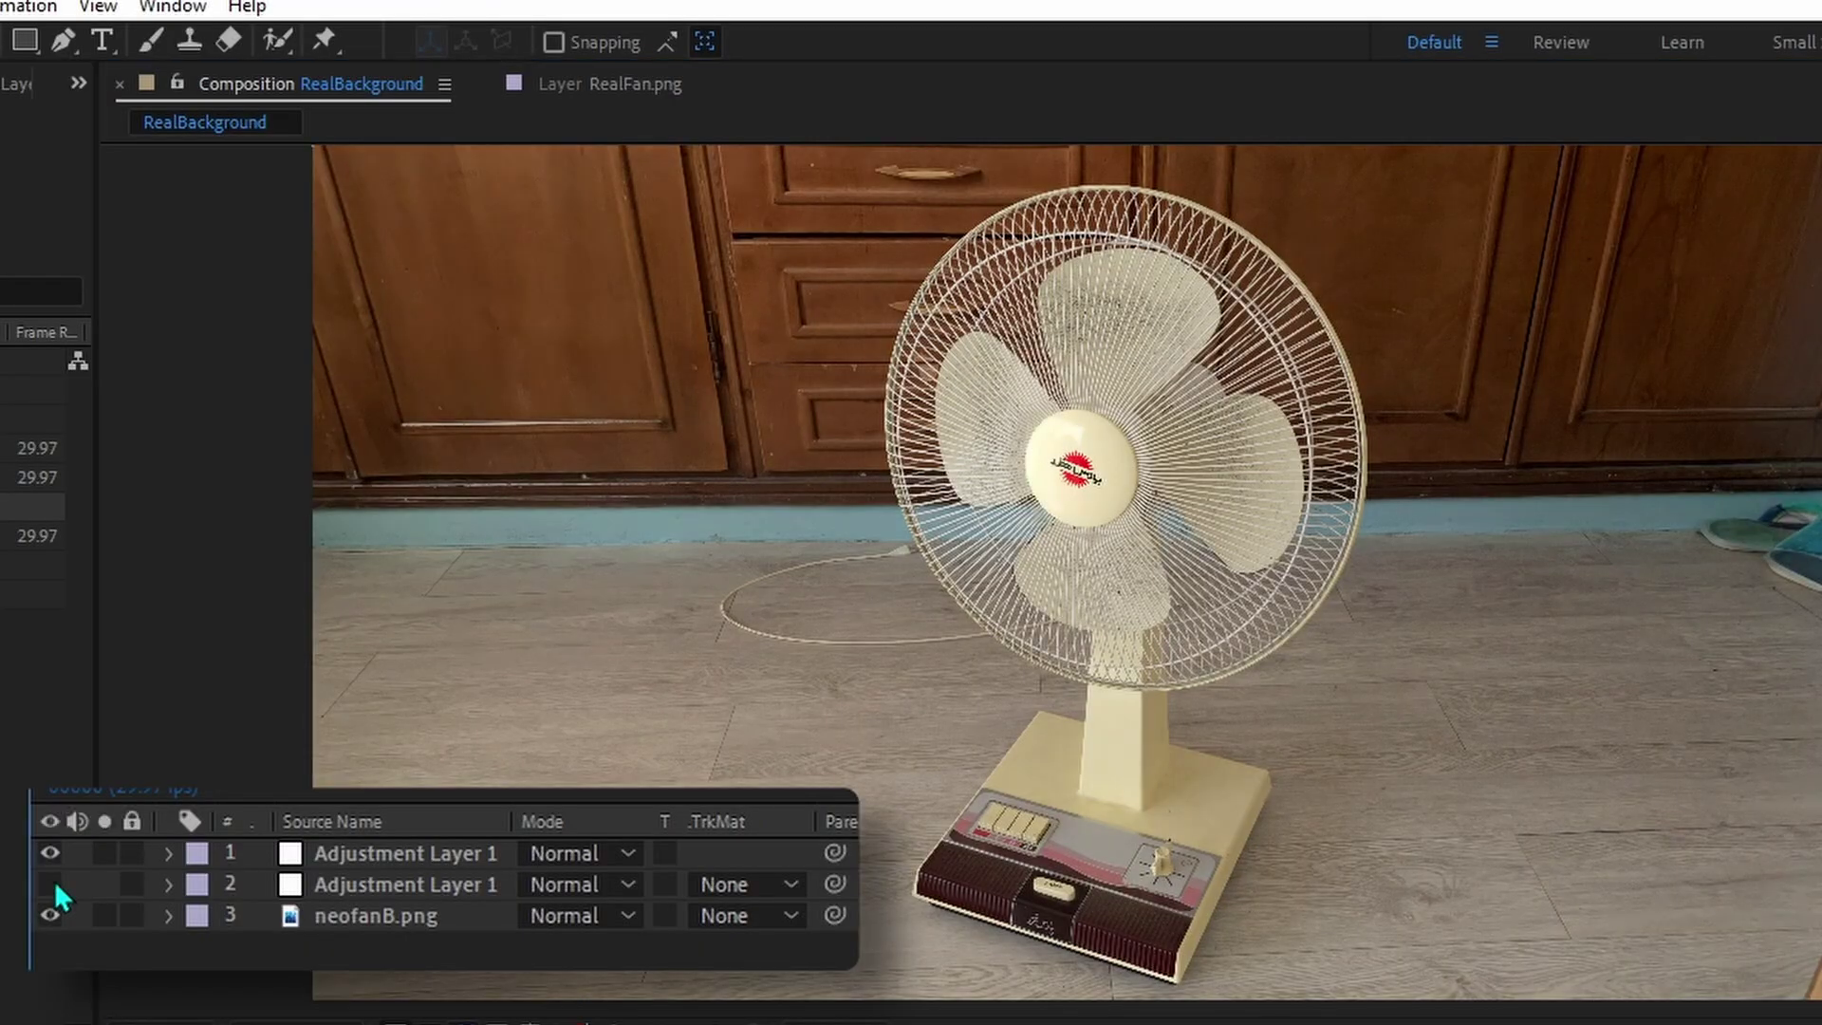
{"action": "left_click", "coordinate": [54, 880]}
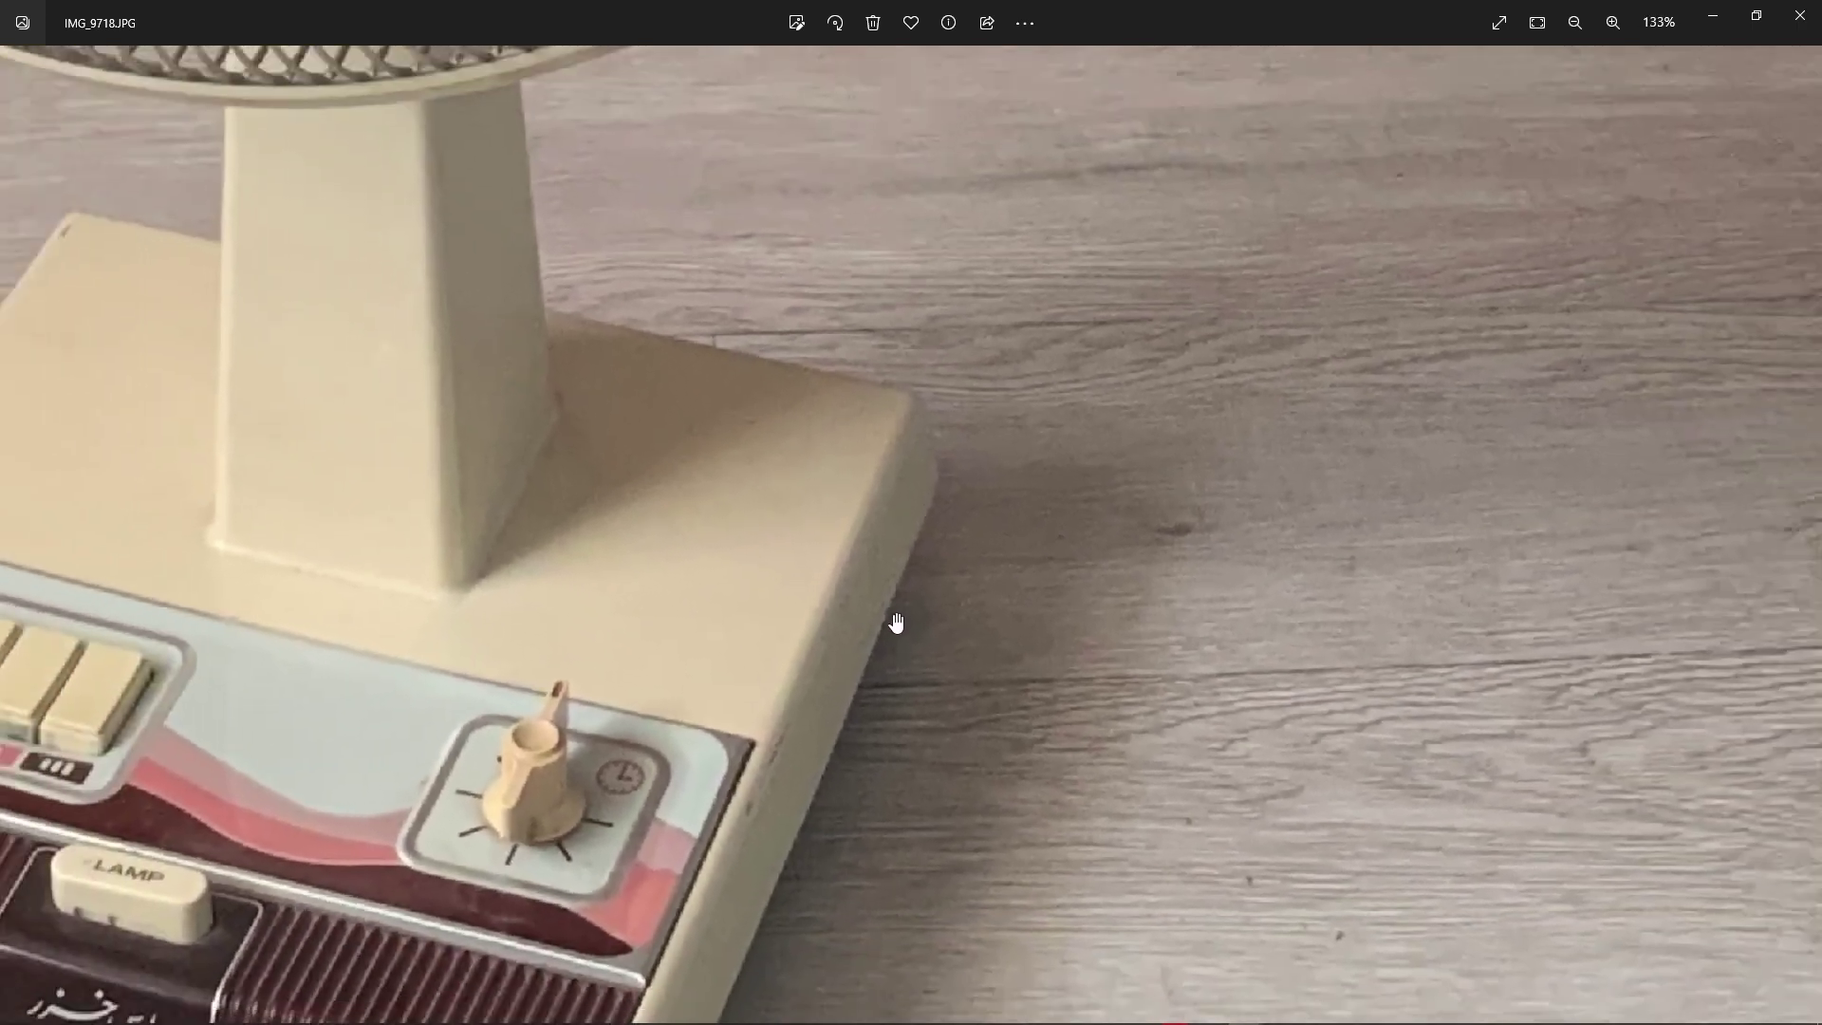
{"action": "scroll", "coordinate": [824, 817], "scroll_direction": "up", "scroll_amount": 12}
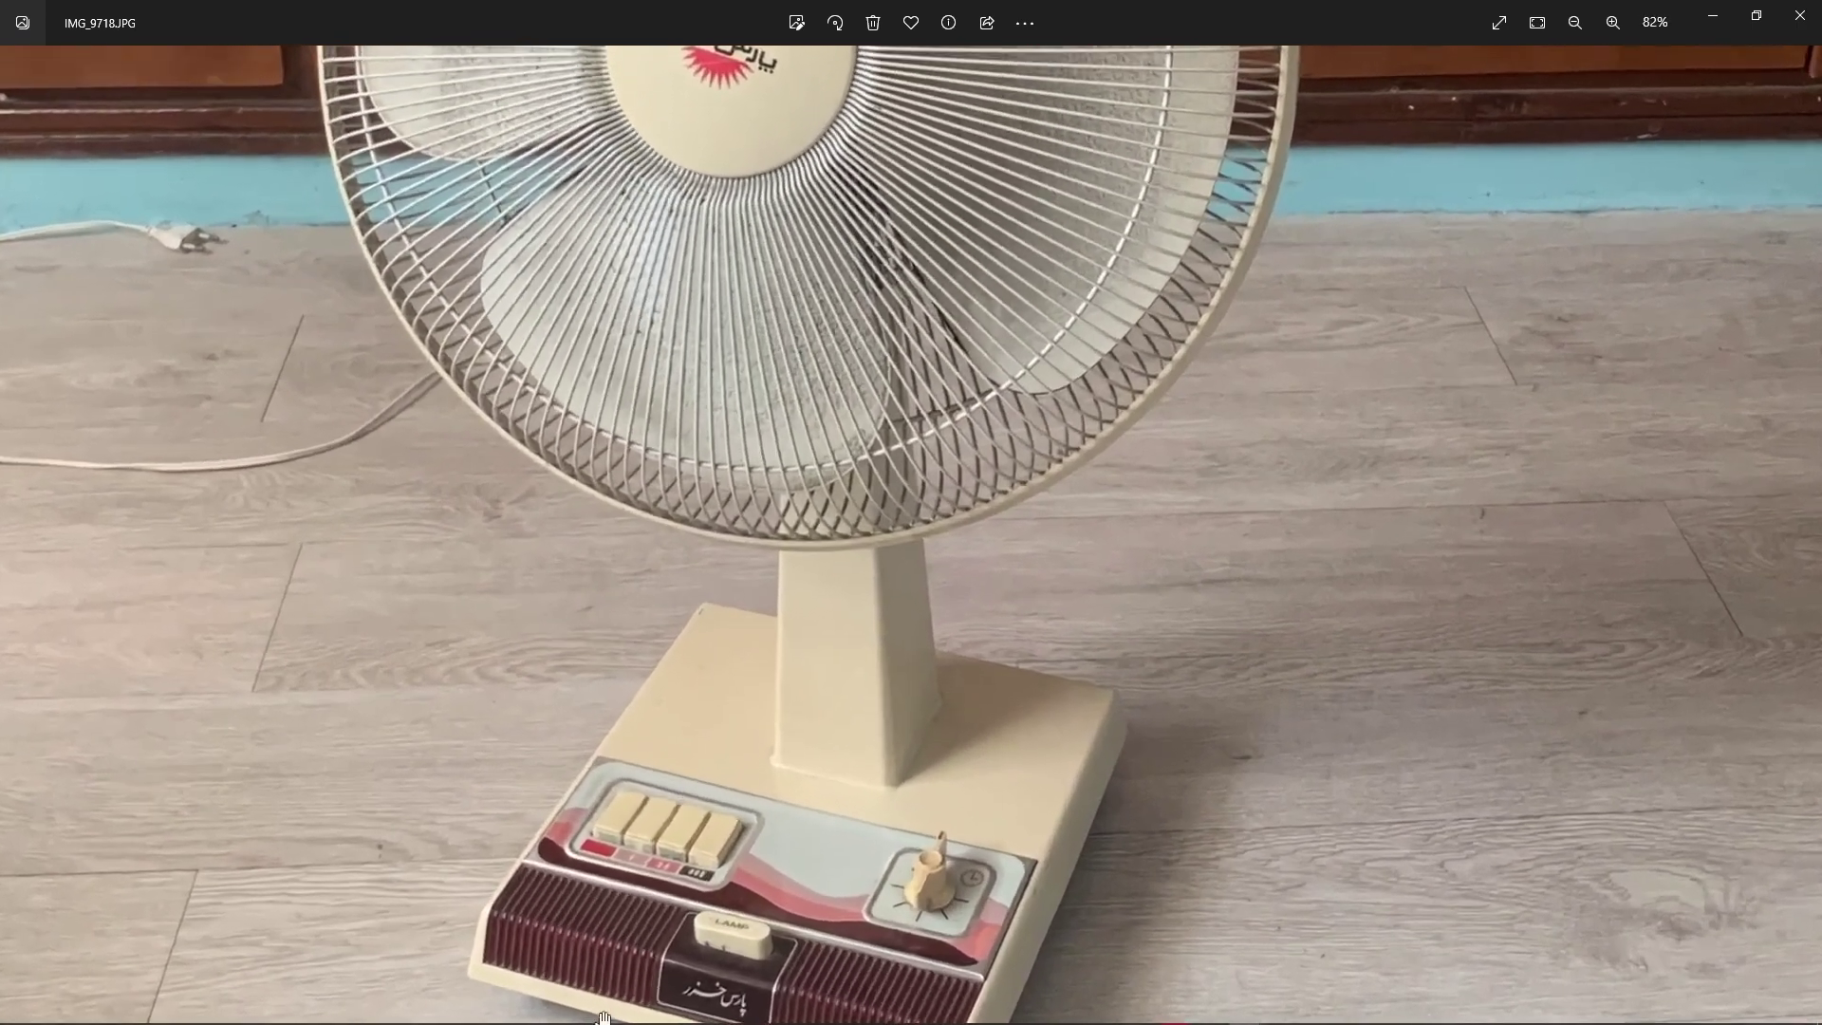
{"action": "scroll", "coordinate": [690, 992], "scroll_direction": "up", "scroll_amount": 8}
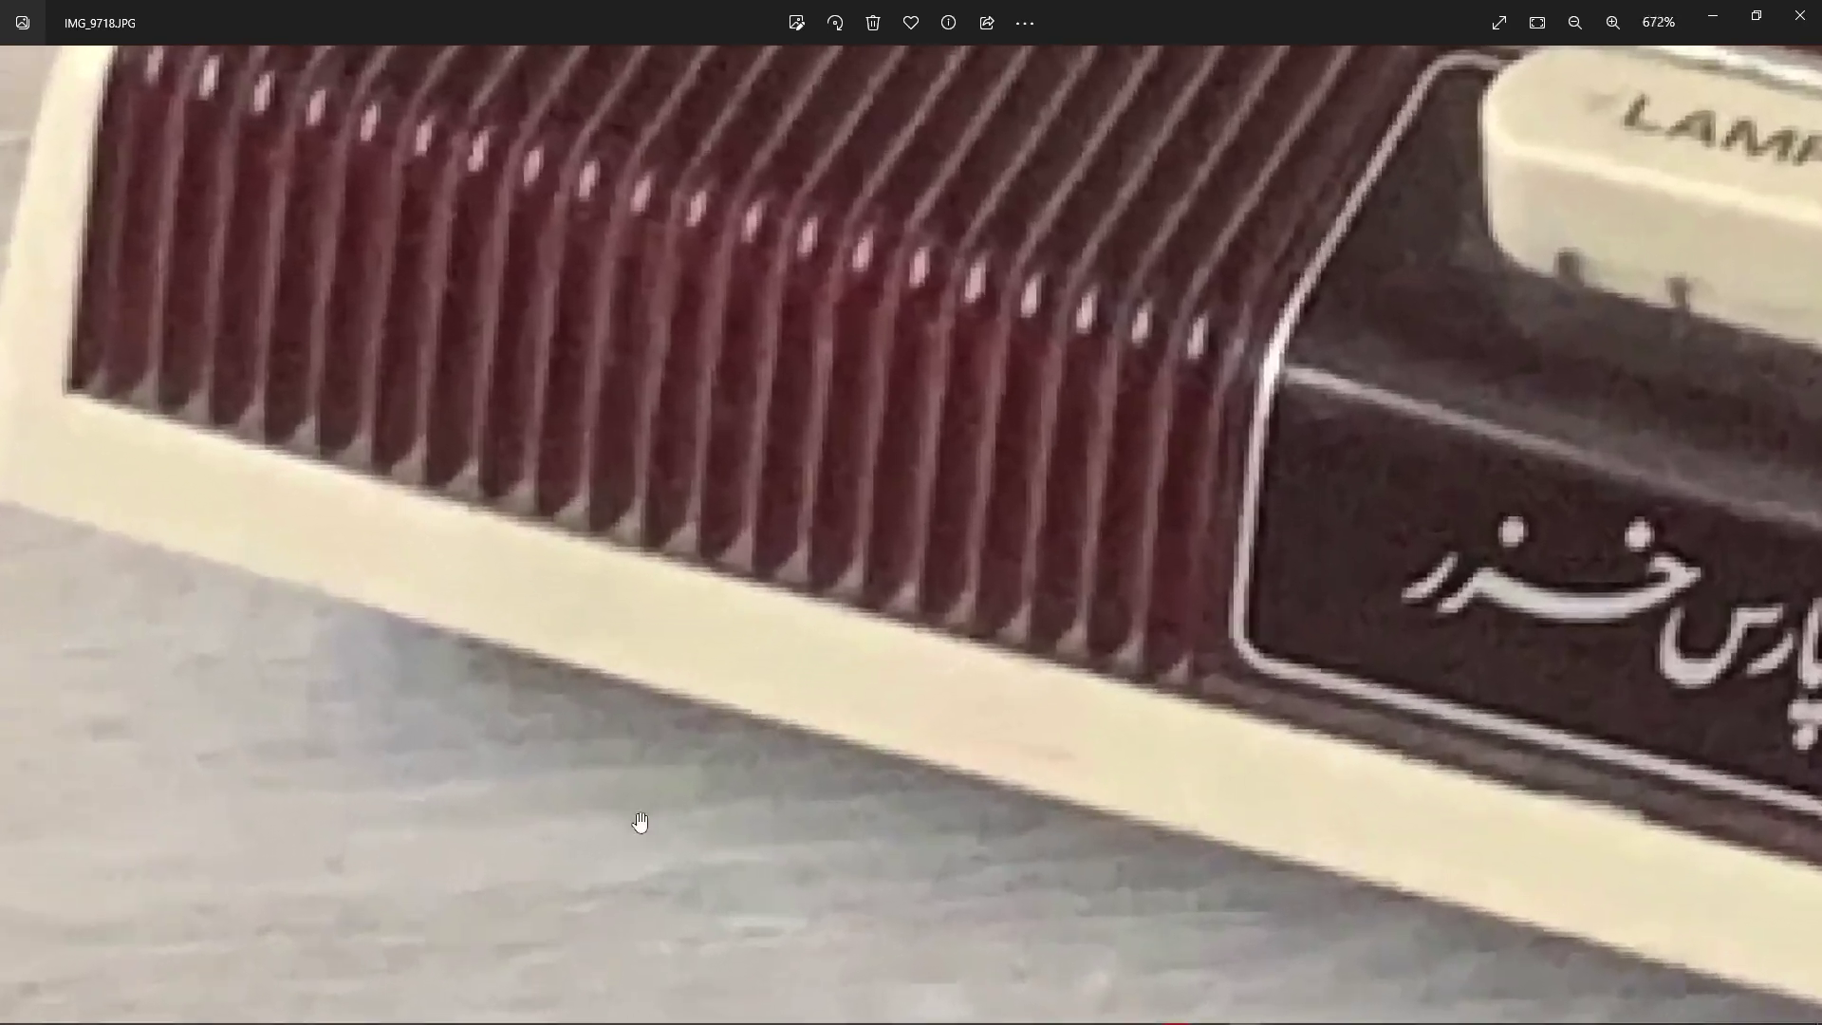